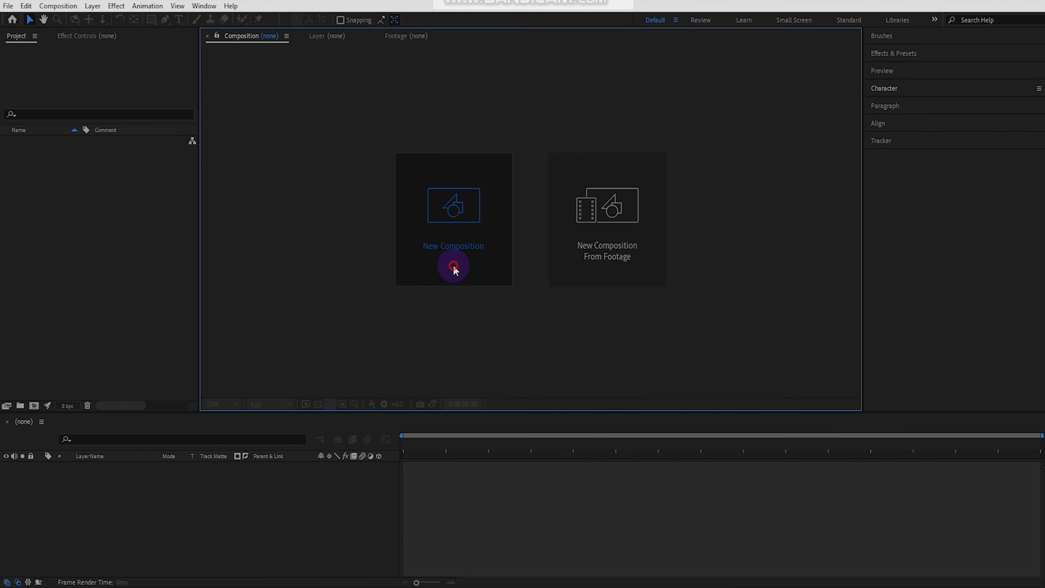
Create a new composition with the default 1920x1080 settings
left_click(454, 264)
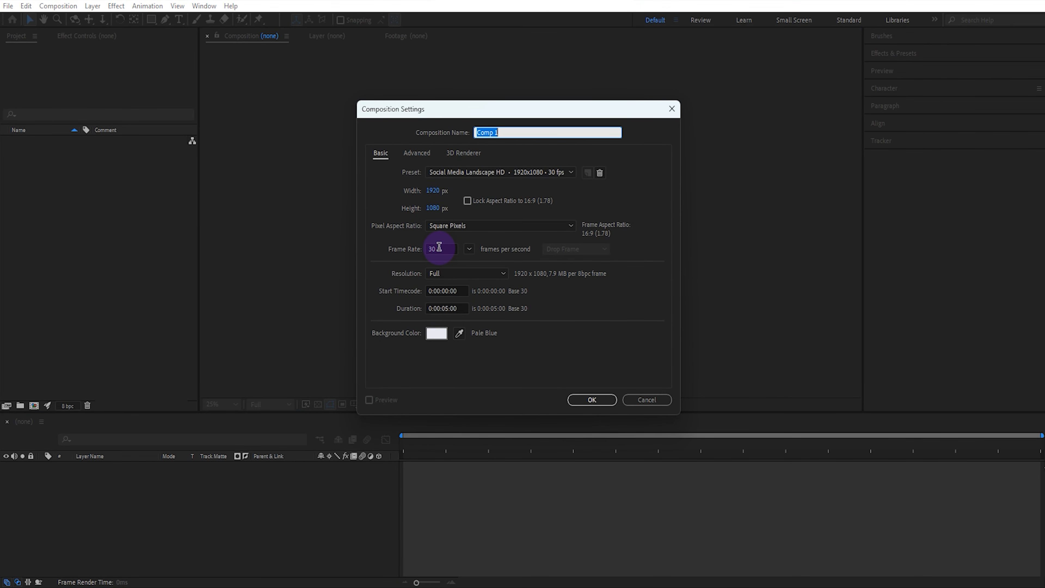
left_click(591, 399)
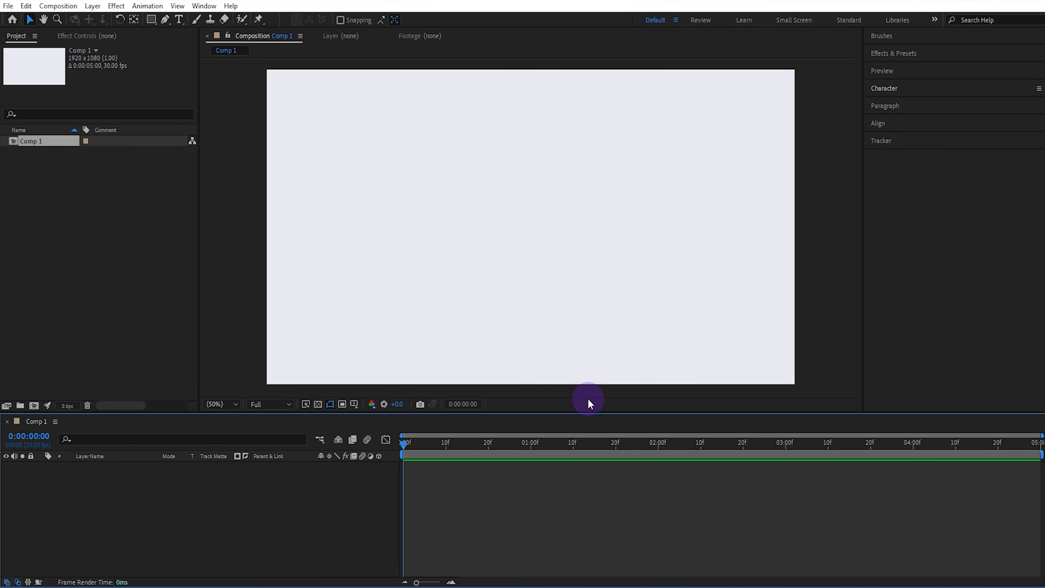
Create a second composition sized 500 x 500 px
left_click(33, 406)
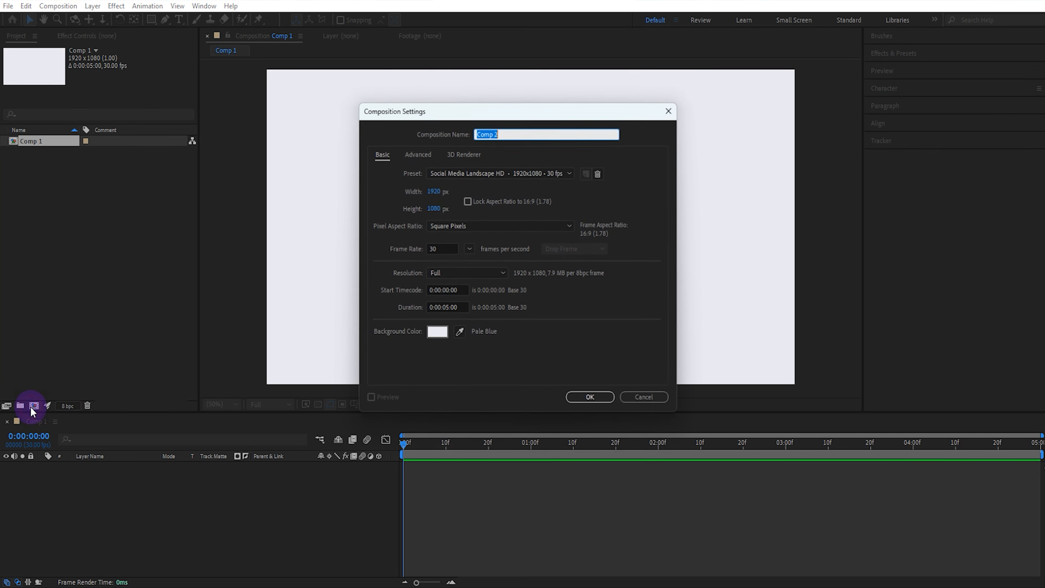
left_click(438, 191)
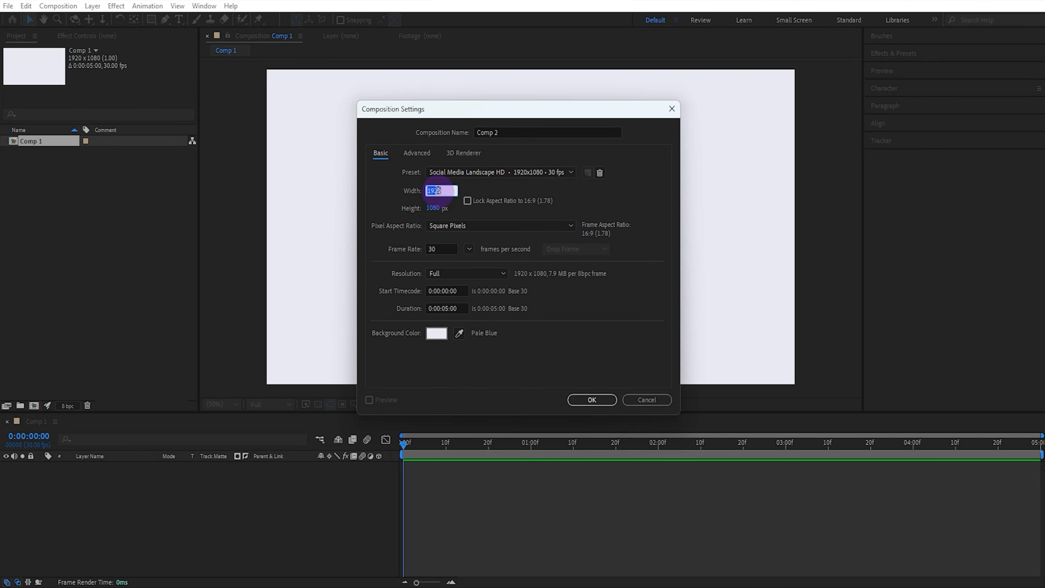
type("500")
left_click(433, 208)
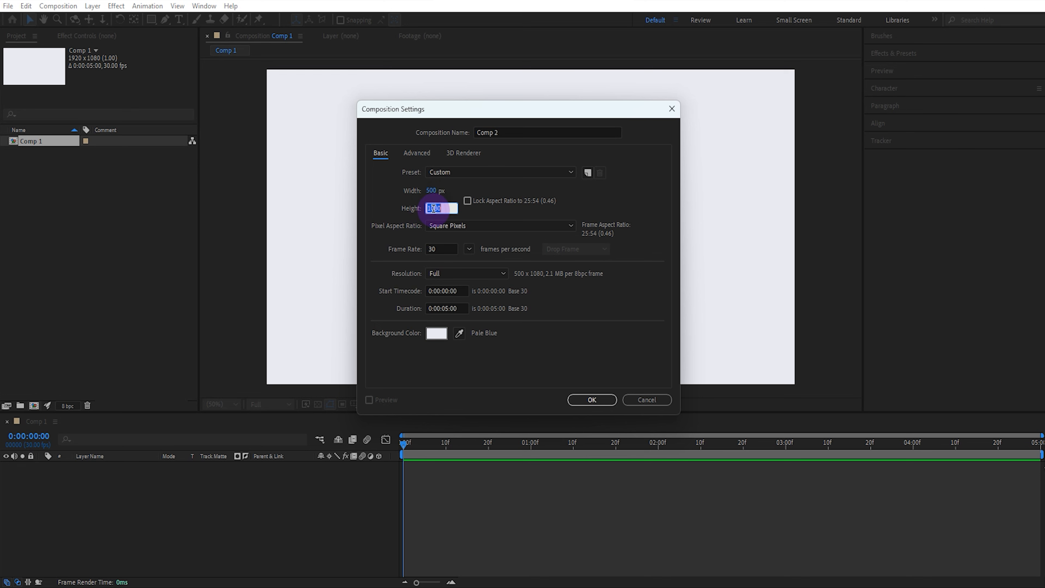
type("50")
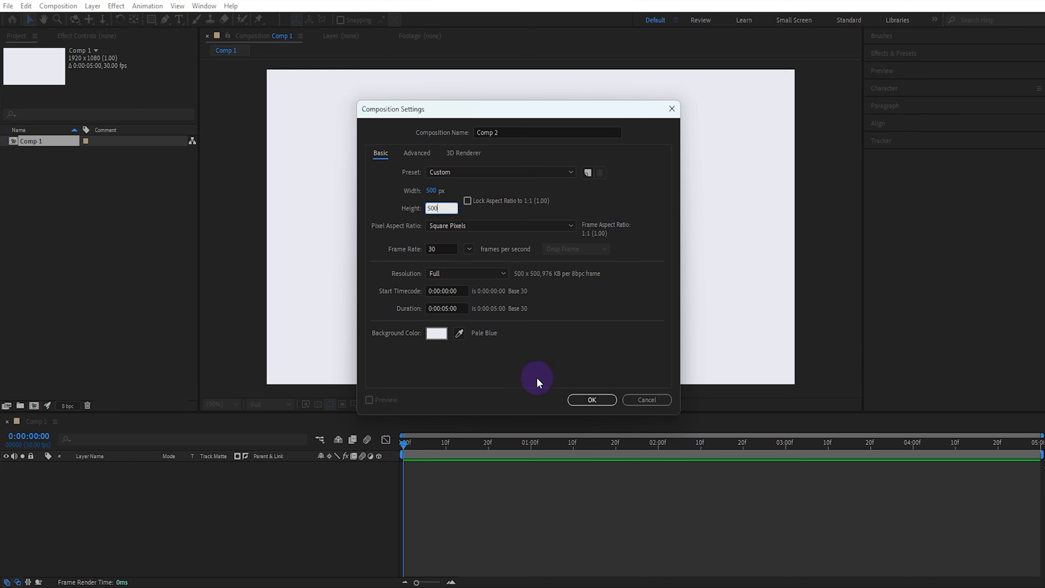
left_click(585, 402)
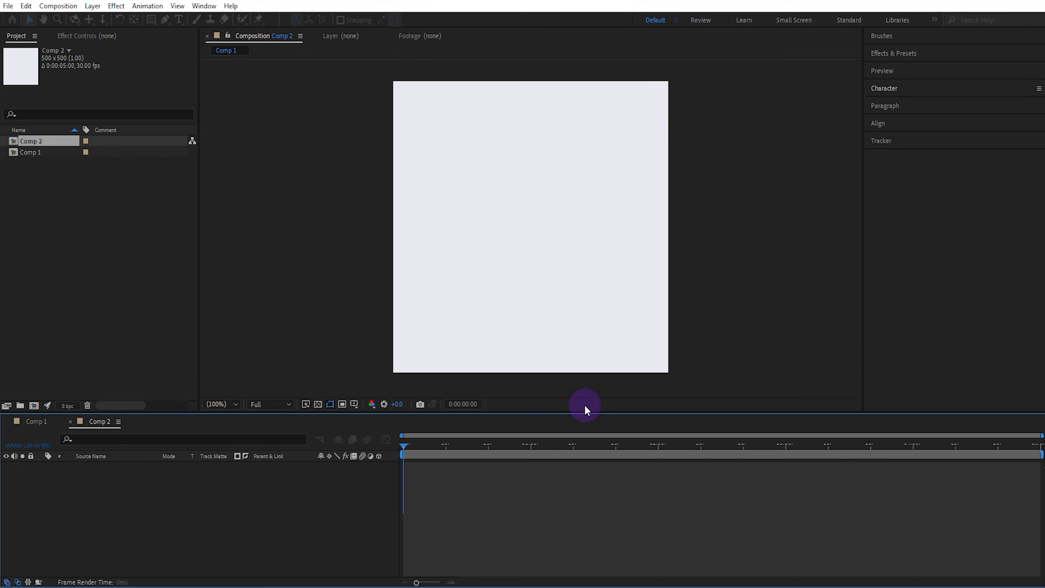
Type the letter M as a text layer in the composition
left_click(180, 21)
left_click(507, 237)
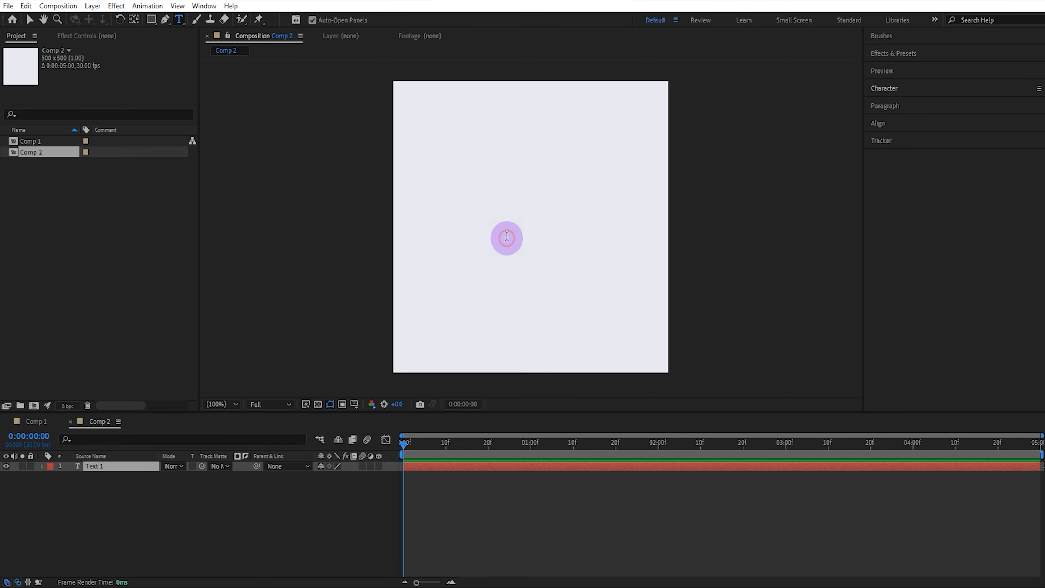
type("M")
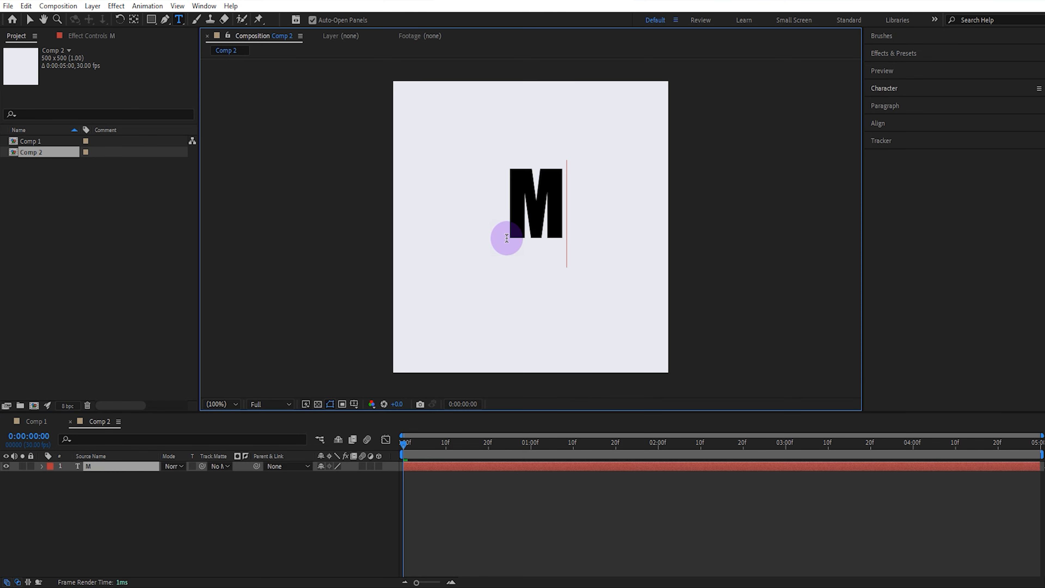
Center the M text layer horizontally and vertically in the composition
left_click(30, 20)
left_click(880, 124)
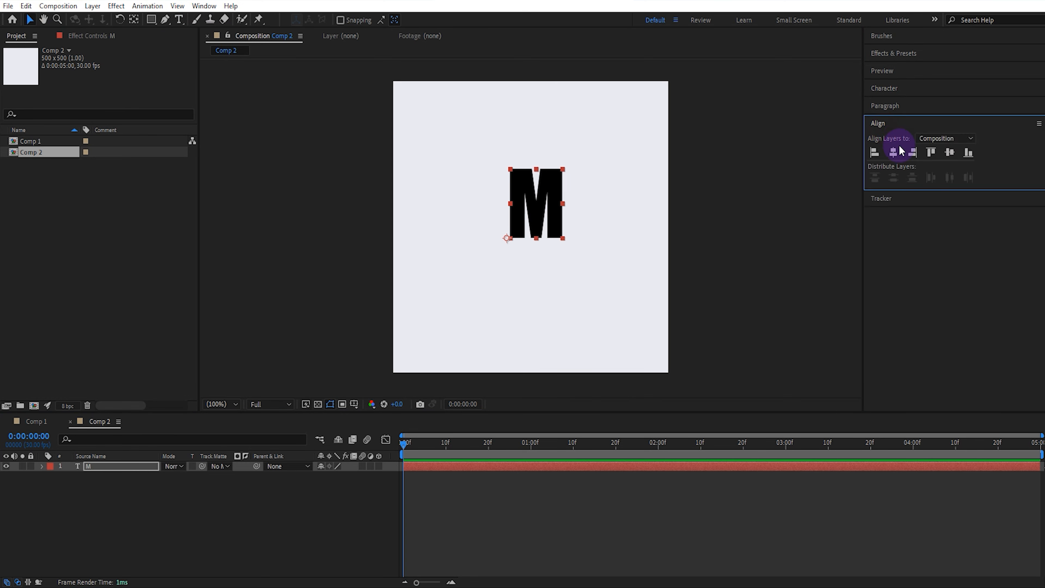
left_click(899, 152)
left_click(948, 152)
Enlarge the M's font size and re-center it horizontally and vertically in the composition
left_click(904, 96)
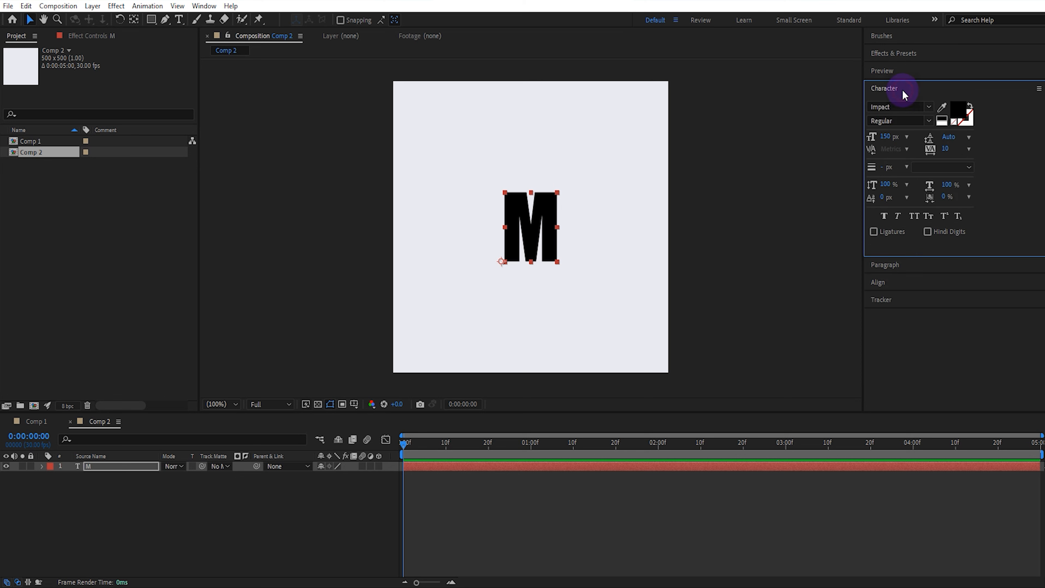
left_click_drag(890, 141, 907, 266)
left_click(905, 283)
left_click(893, 153)
left_click(948, 153)
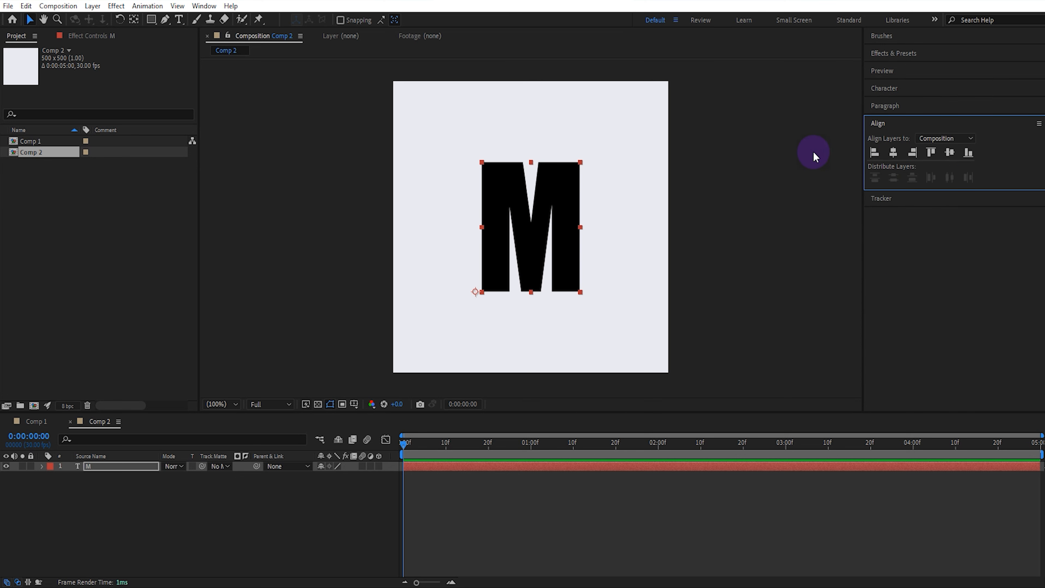
left_click(815, 156)
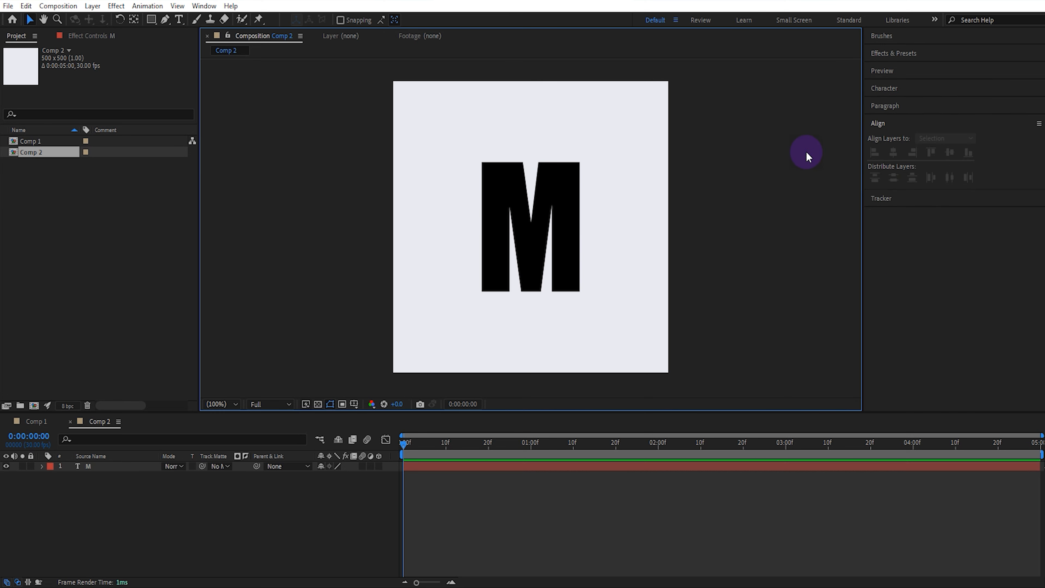
Draw a rectangle shape about 210 x 265 px covering the M
left_click(151, 20)
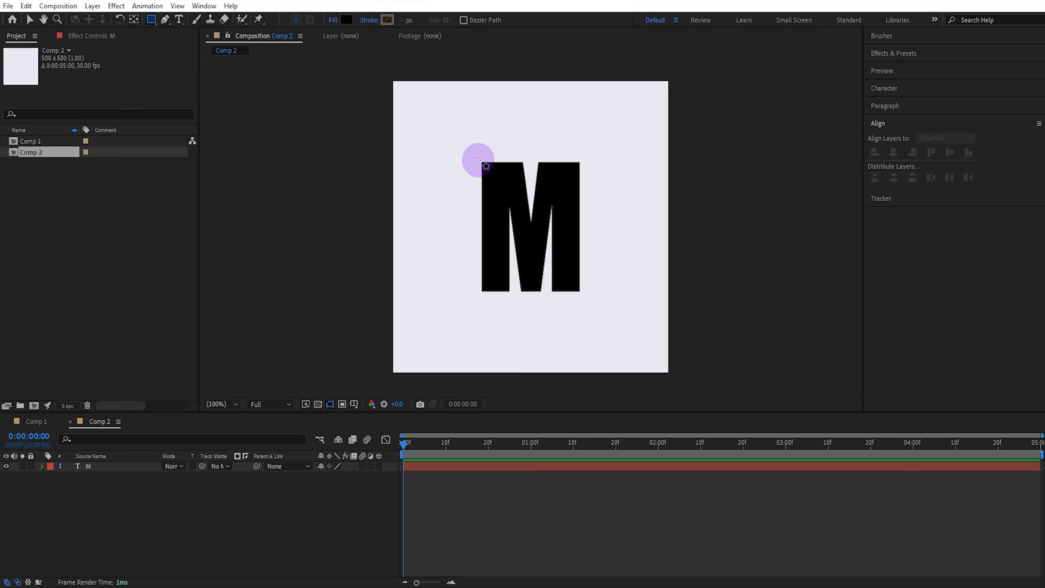
left_click_drag(478, 160, 595, 306)
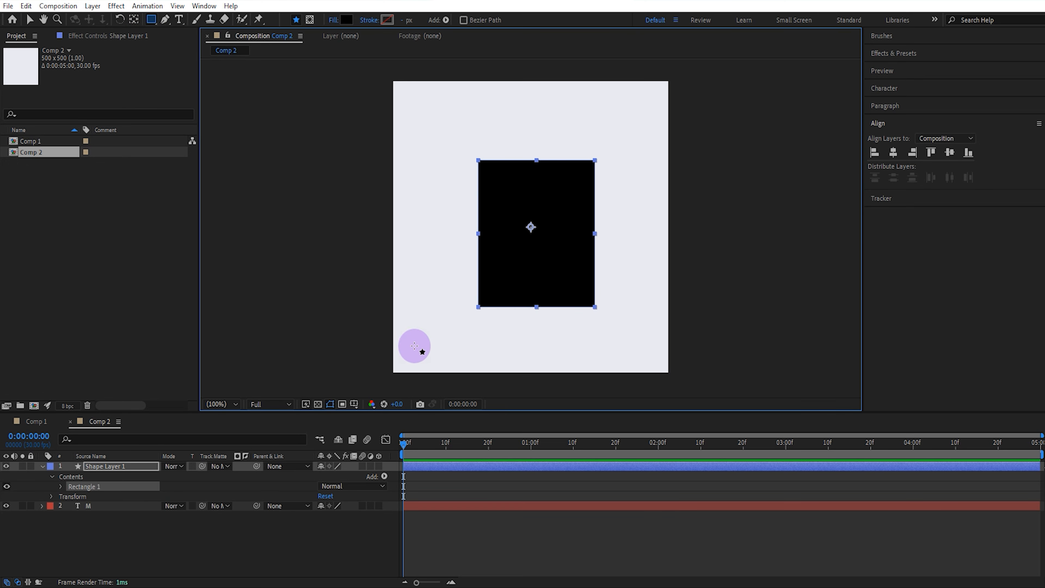
Set the M layer's track matte to Shape Layer 1
left_click(216, 504)
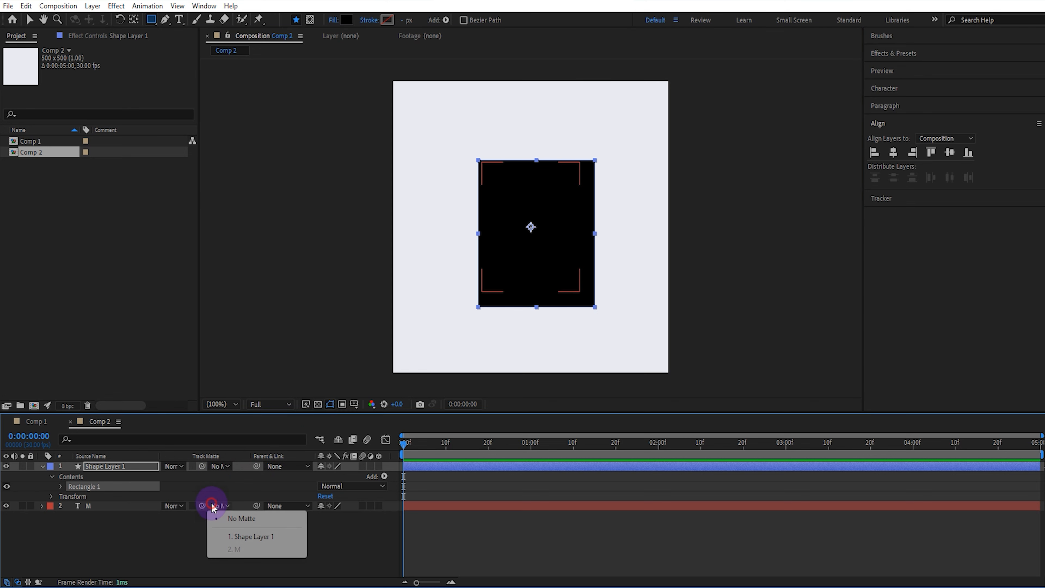
left_click(225, 534)
left_click(123, 505)
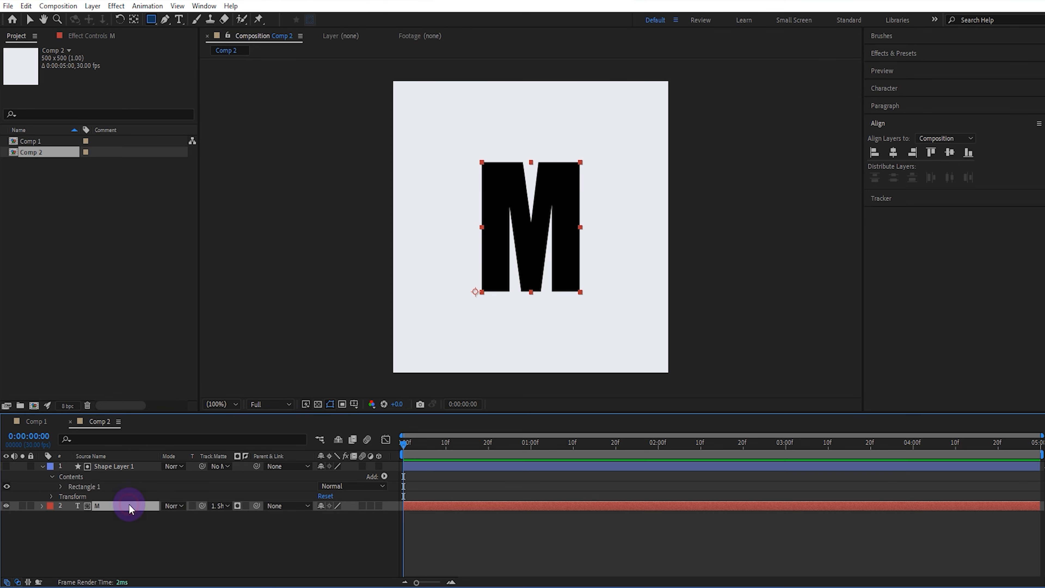
Search for and apply the CC RepeTile effect to the M layer
left_click(922, 55)
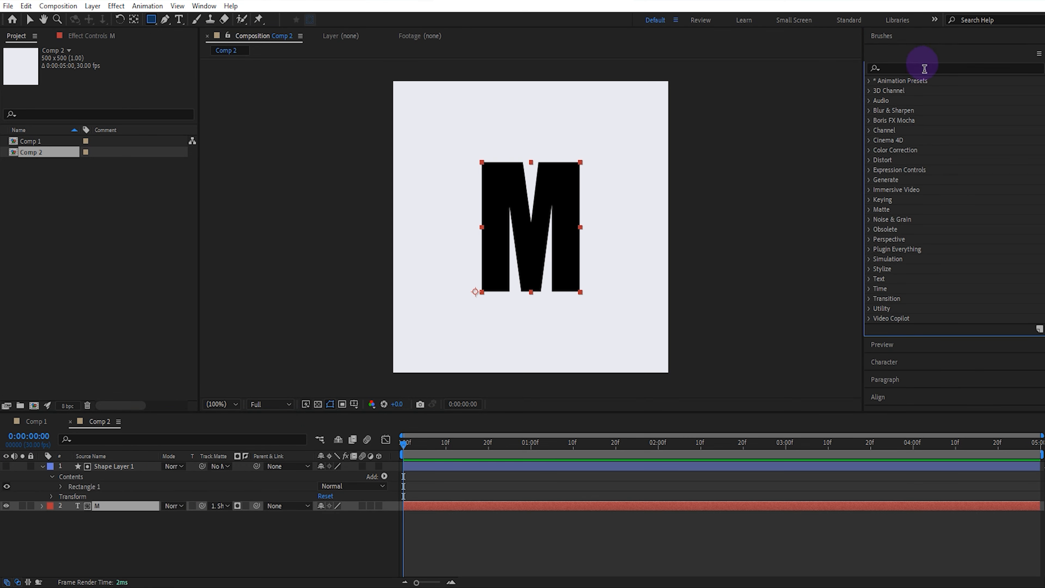
left_click(922, 67)
type("cc re")
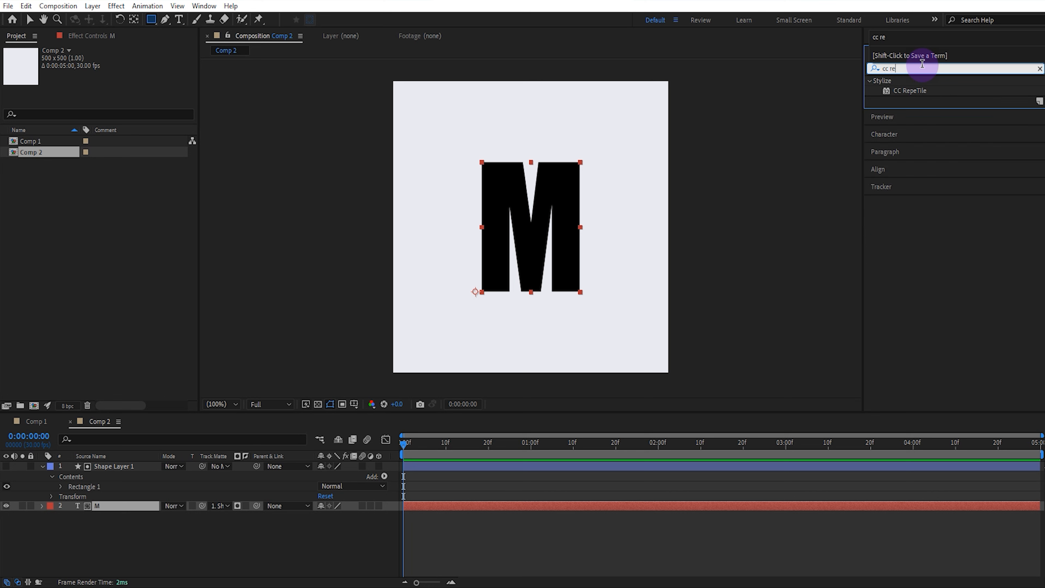
double_click(921, 93)
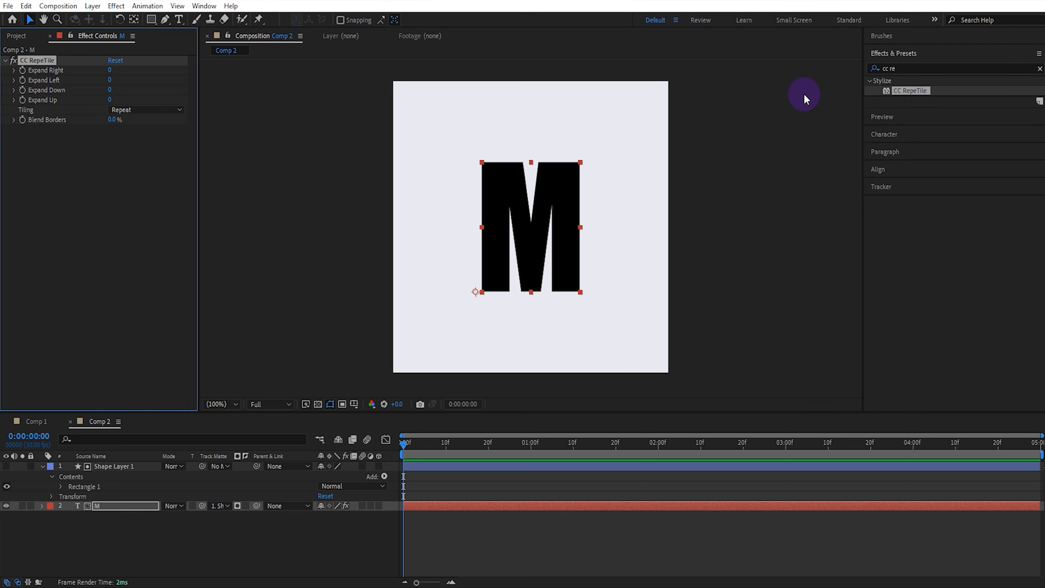
Set CC RepeTile's Expand Up and Expand Down to 3500
left_click(111, 100)
type("3500")
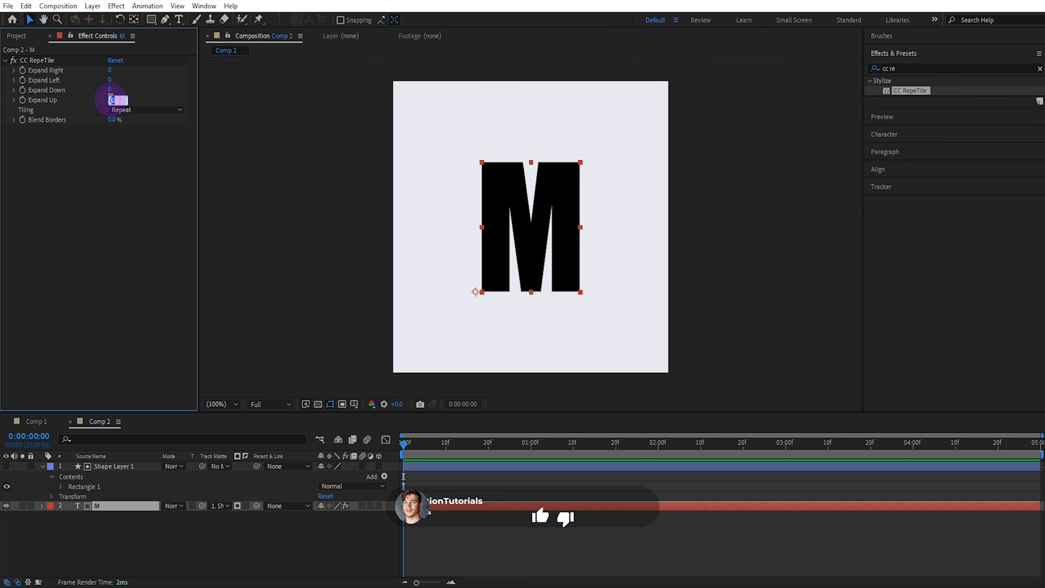
left_click(111, 90)
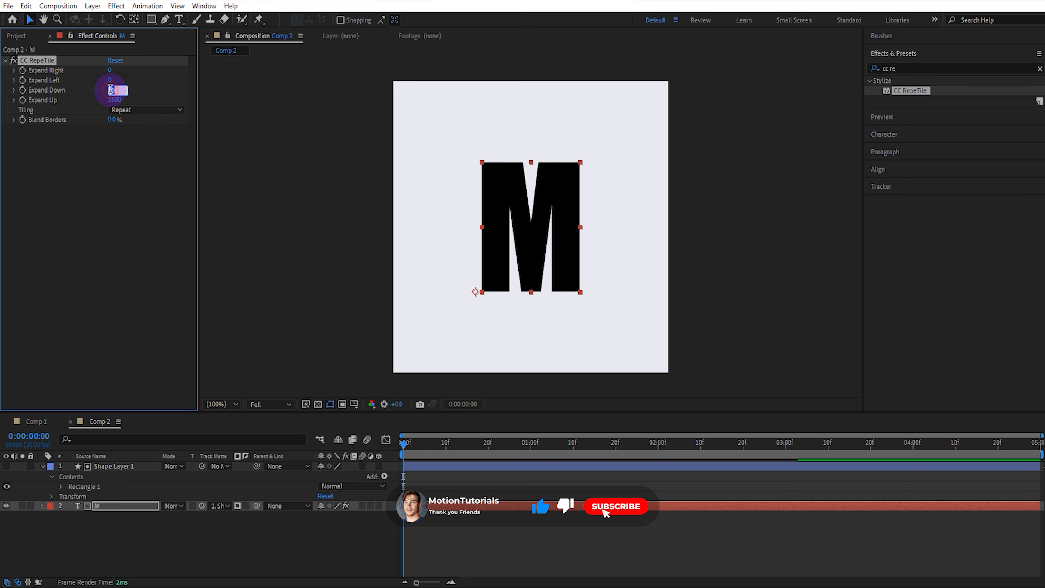
type("350")
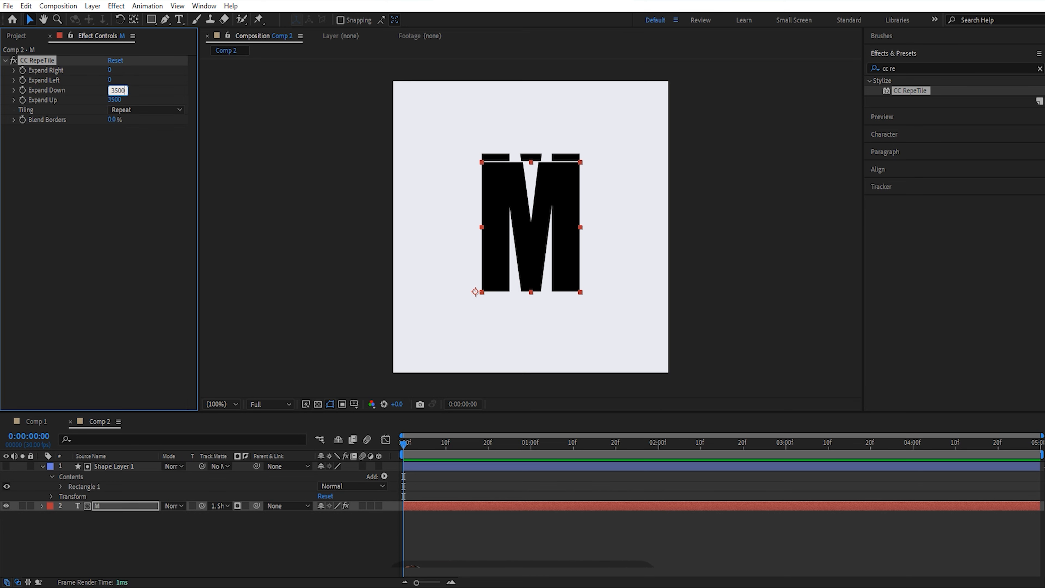
type("0")
Convert the shape layer's rectangle path to a Bezier path
left_click(119, 466)
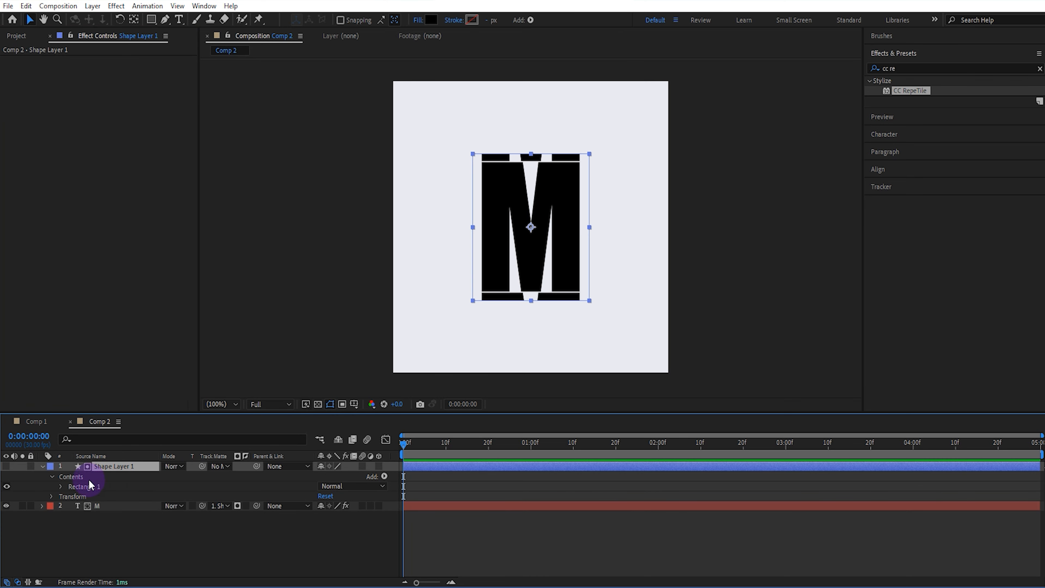
left_click(62, 486)
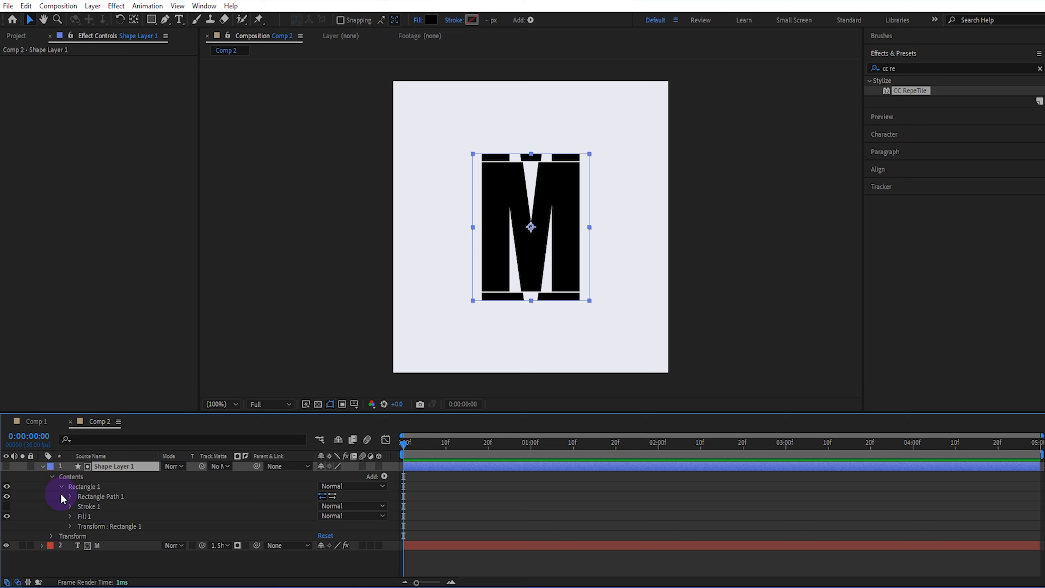
left_click(85, 496)
right_click(87, 497)
left_click(145, 420)
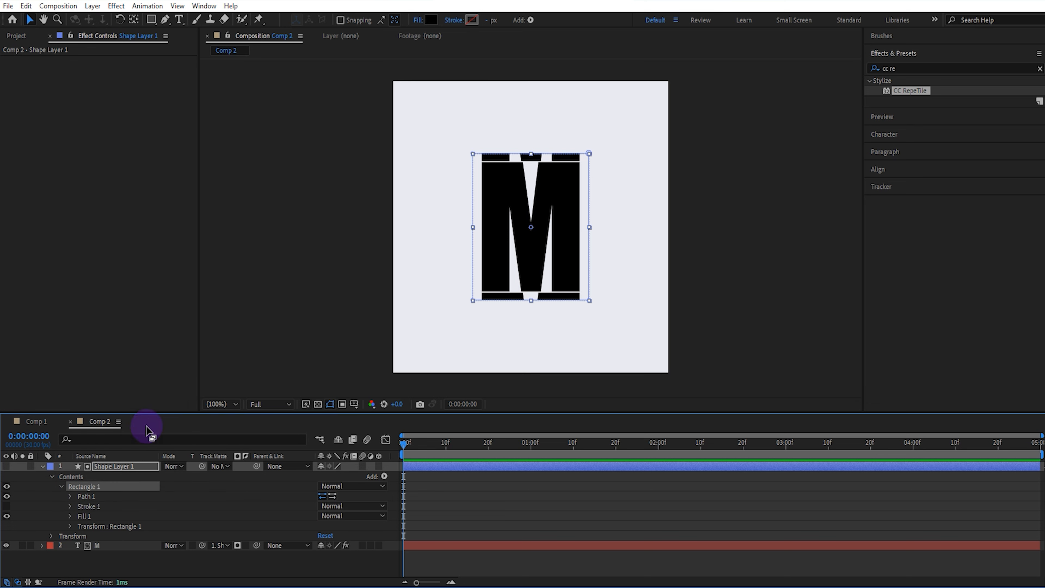
Reshape the rectangle path so its top and bottom edges line up with the M
left_click(69, 496)
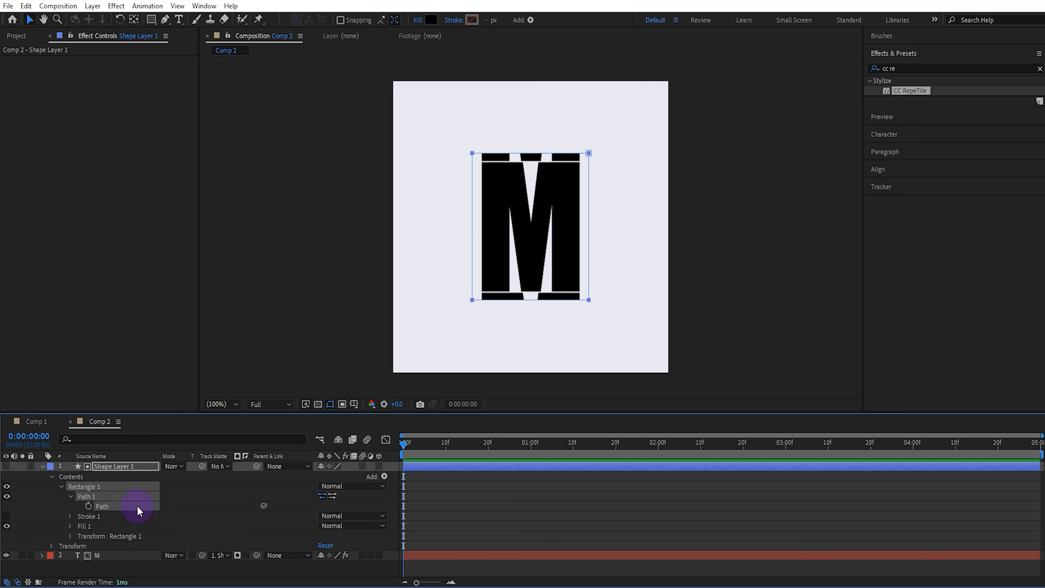
left_click_drag(464, 293, 642, 310)
key("period")
scroll(588, 346, "down", 2)
key("space")
left_click_drag(567, 222, 559, 318)
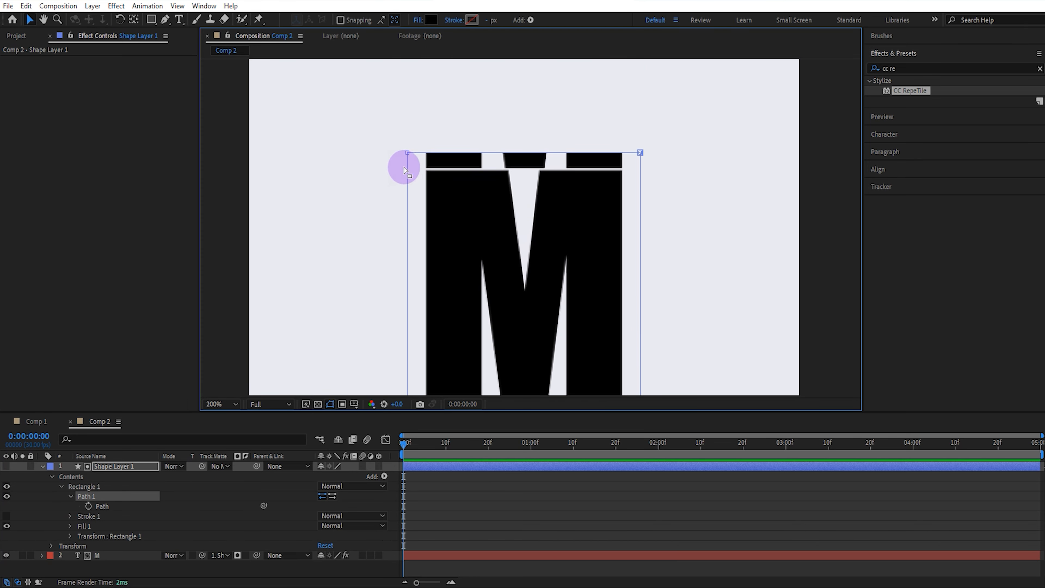
left_click_drag(397, 143, 641, 169)
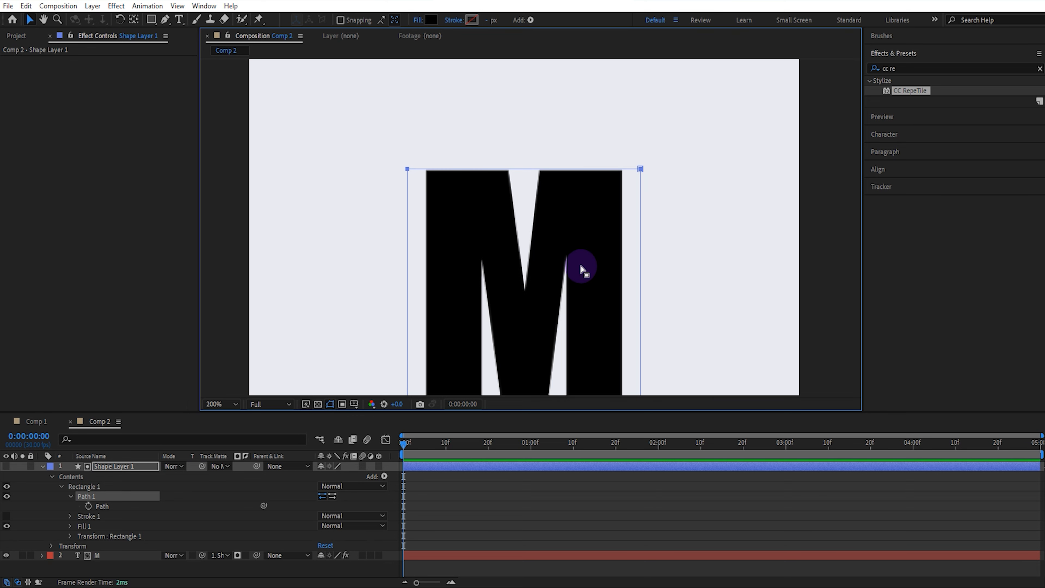
scroll(568, 276, "down", 1)
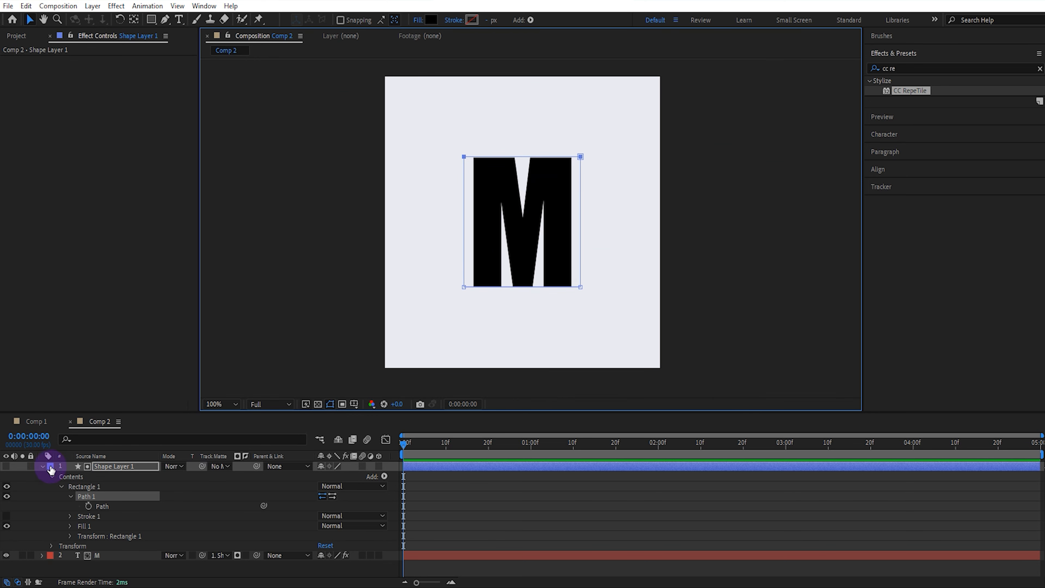
Add a Position keyframe on the M layer at the start of the timeline
left_click(41, 466)
left_click(99, 476)
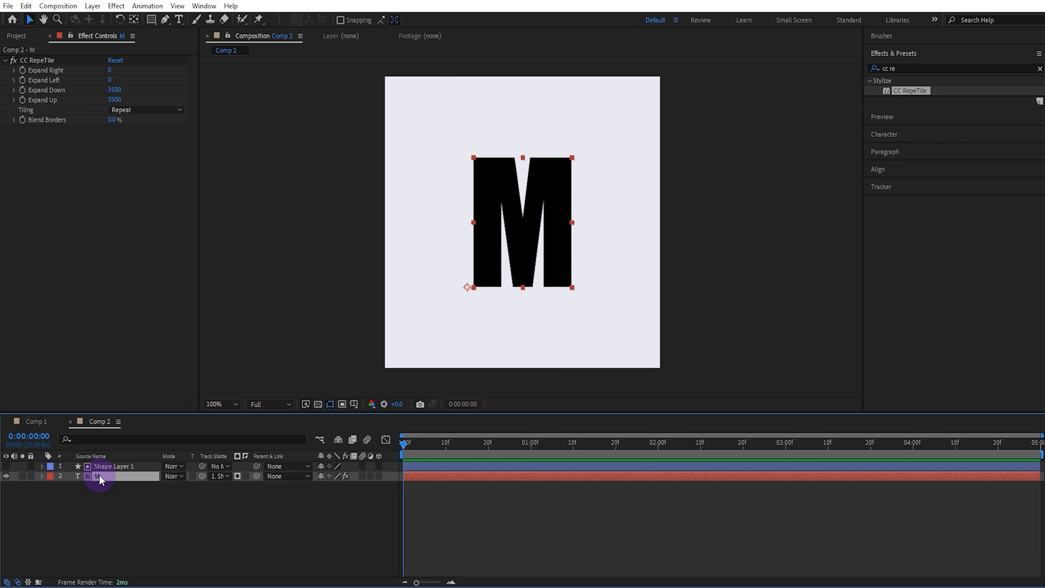
key("p")
left_click(69, 487)
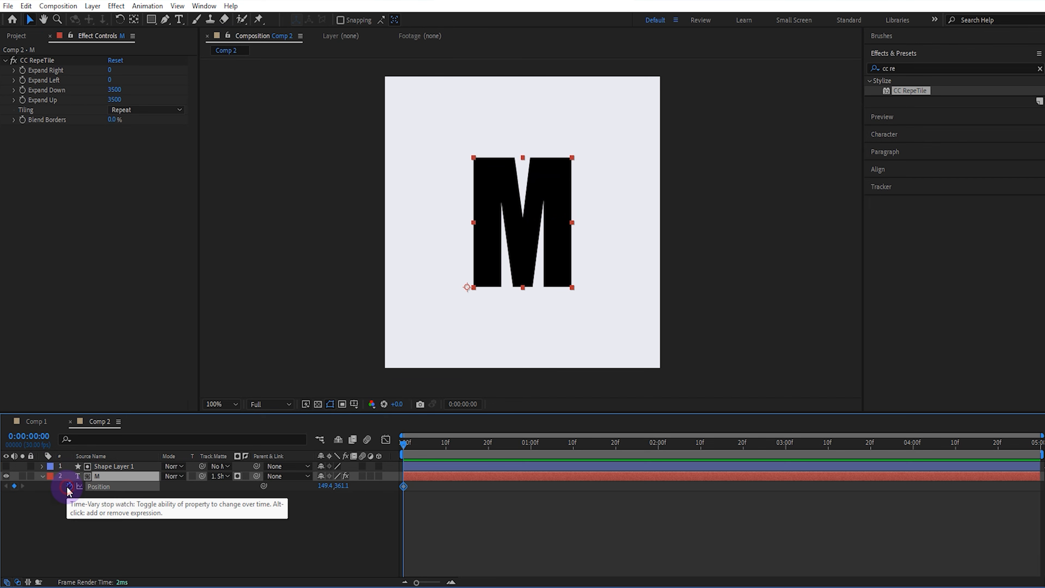
Add a second Position keyframe at 3 seconds and return the time indicator to the start
left_click(786, 446)
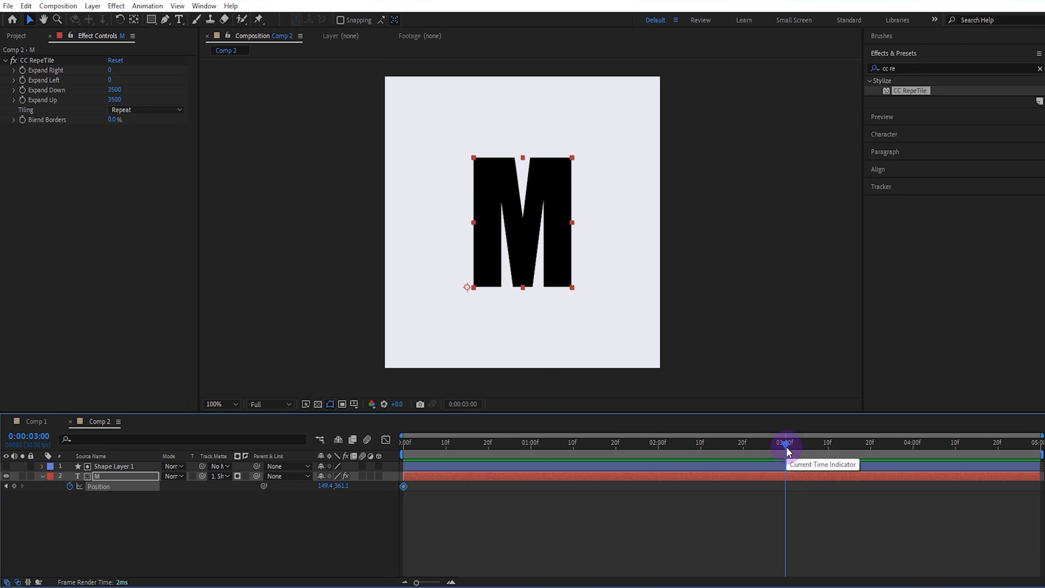
left_click(15, 486)
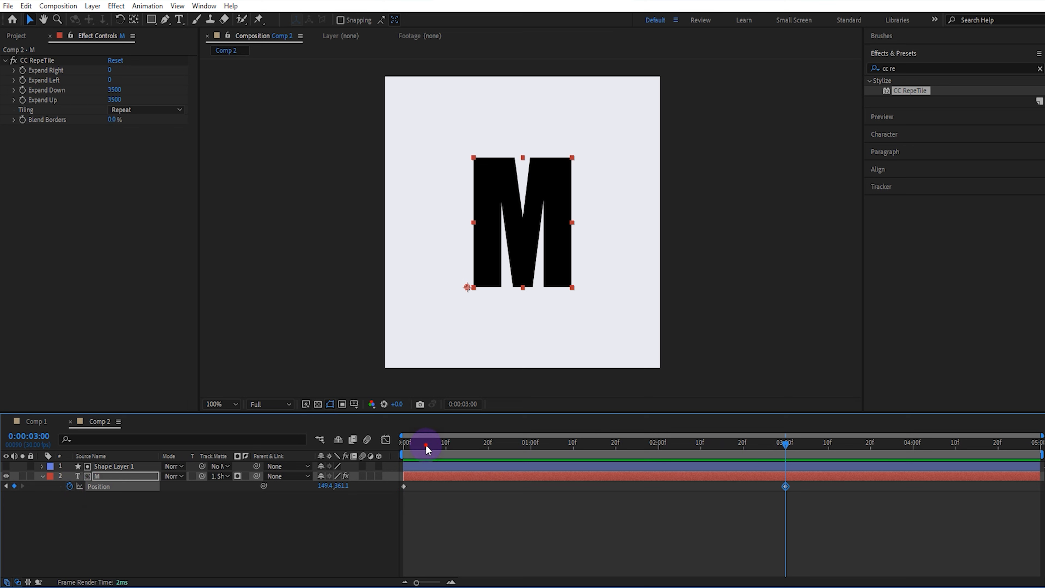
left_click_drag(426, 447, 391, 460)
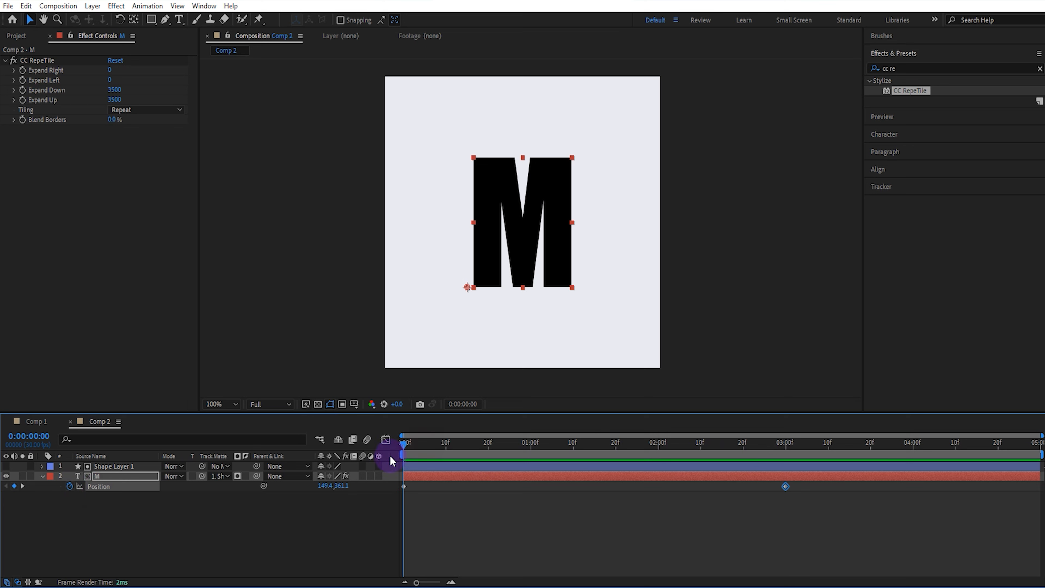
Set the M layer's starting Position Y value to 3500, then scrub it to 3483 so the tiled M lines up
left_click(345, 487)
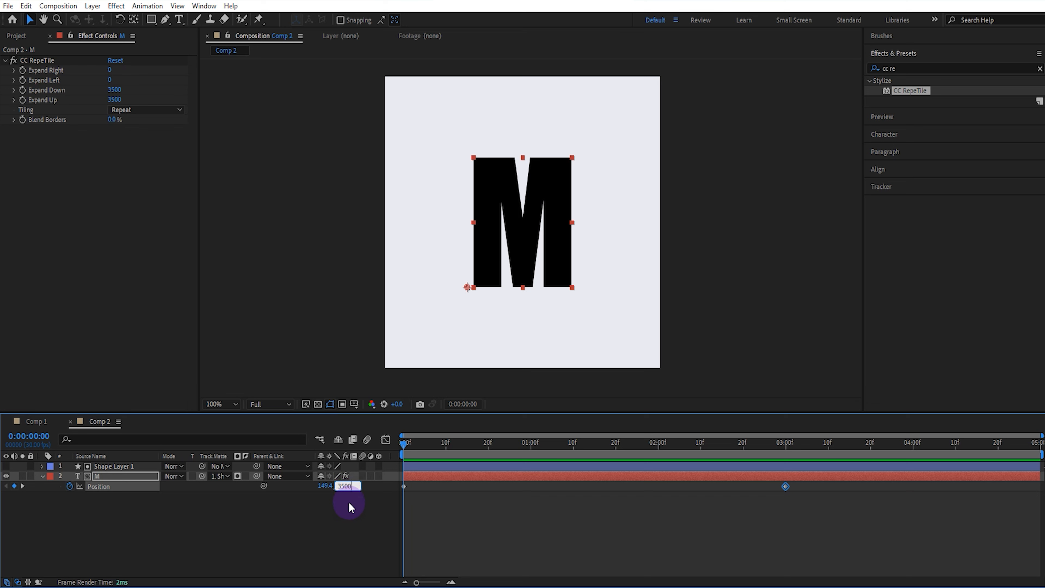
key("Return")
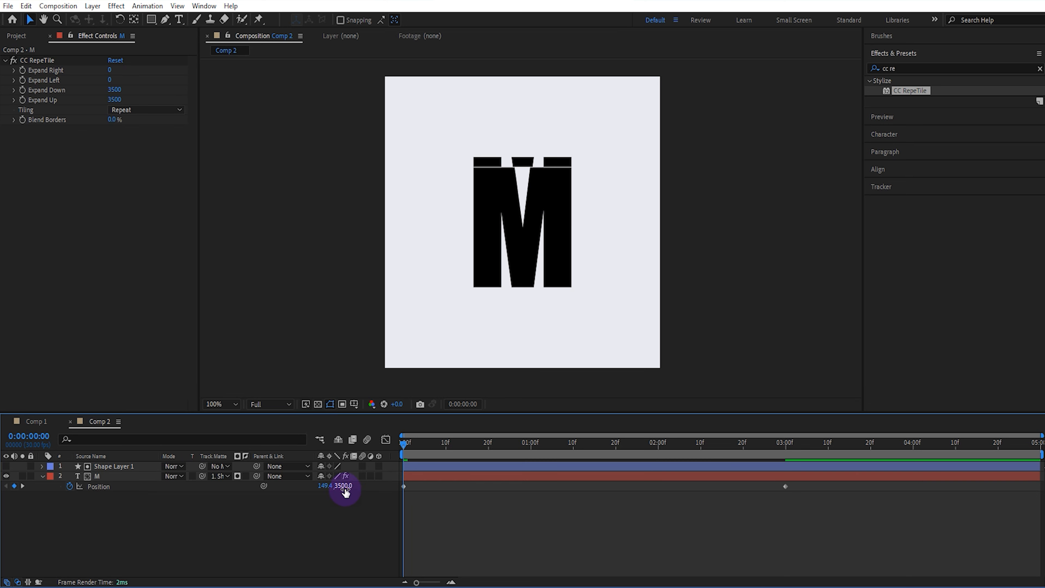
left_click_drag(343, 487, 336, 487)
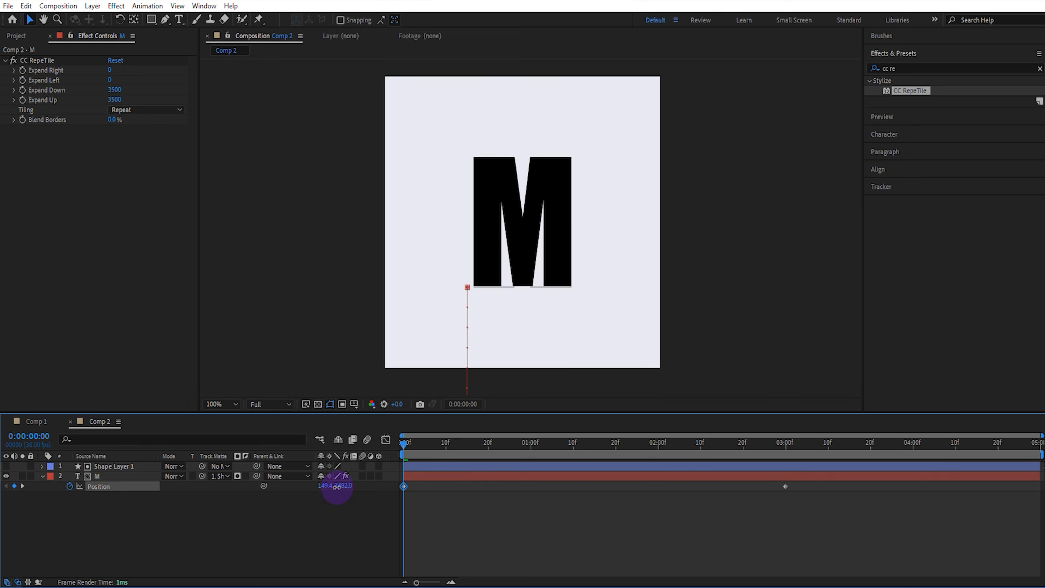
left_click(337, 540)
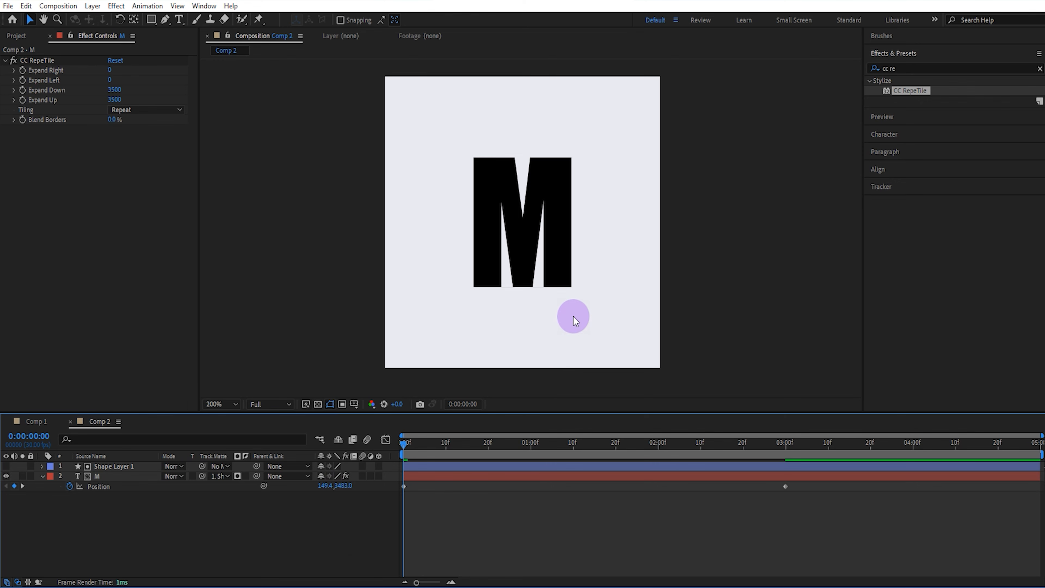
Fine-tune the starting Position Y value to 3484 so the repeated letters meet cleanly
scroll(573, 318, "up", 1)
left_click(339, 486)
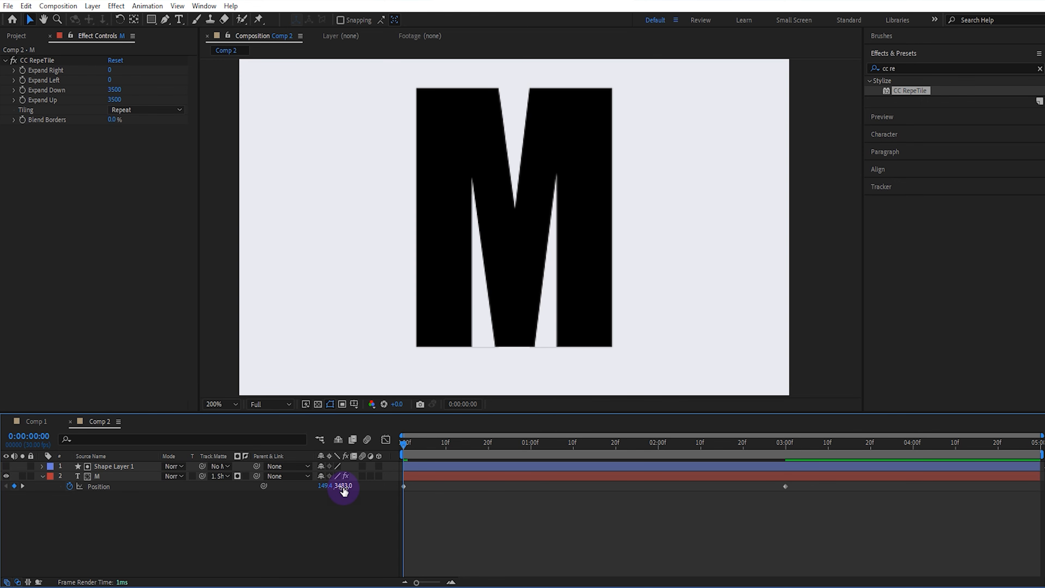
left_click_drag(342, 487, 344, 487)
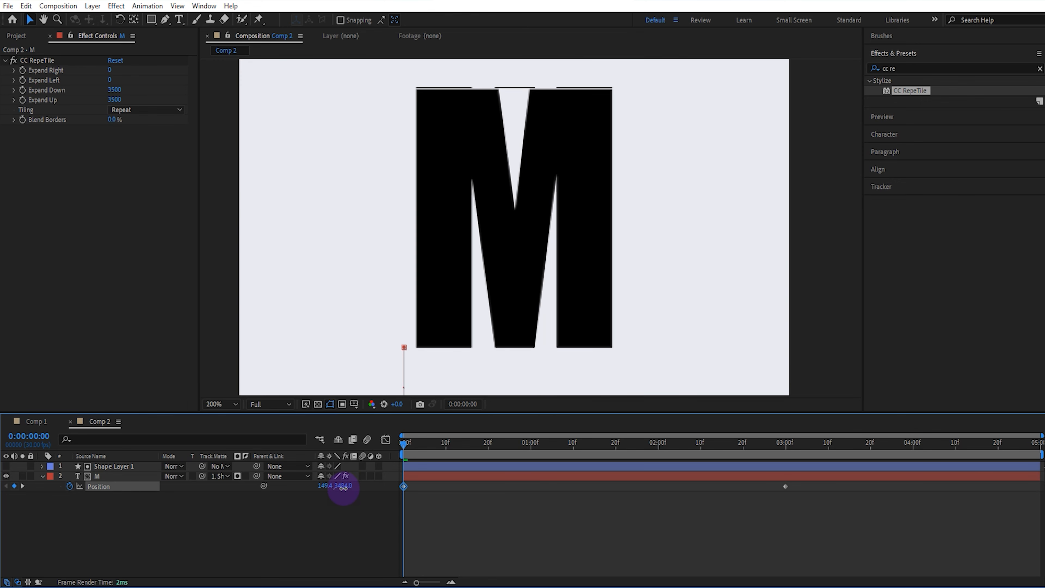
left_click(457, 320)
scroll(467, 306, "down", 1)
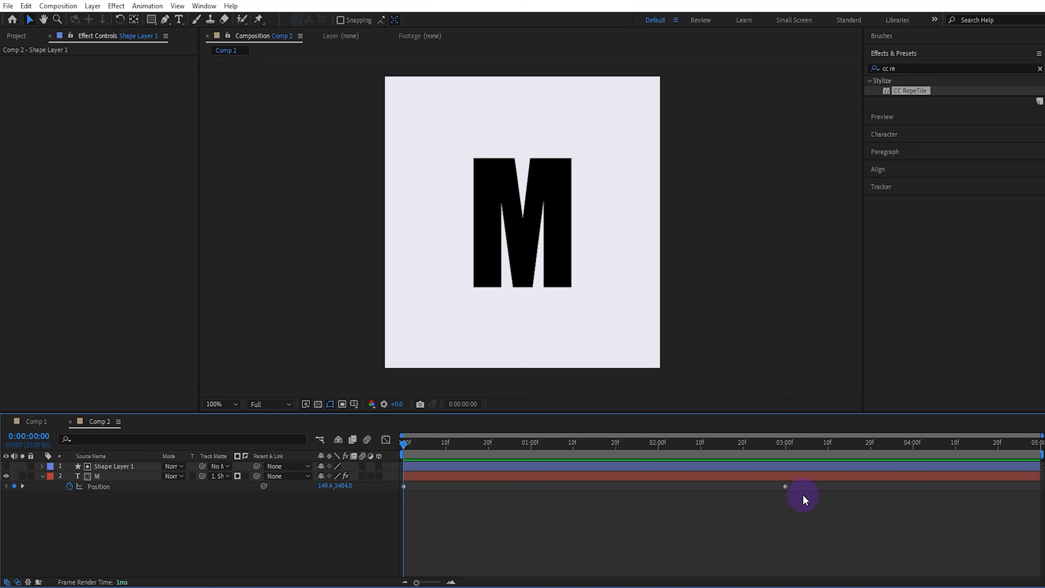
Apply Easy Ease to both Position keyframes and steepen the speed graph's early acceleration, then preview the motion
left_click_drag(772, 492, 397, 504)
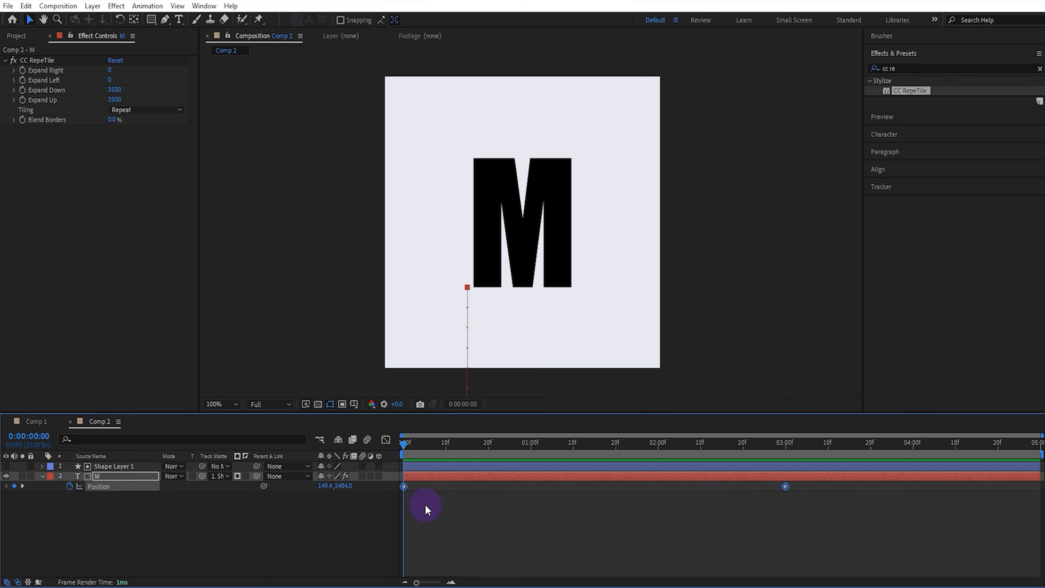
key("F9")
left_click(386, 440)
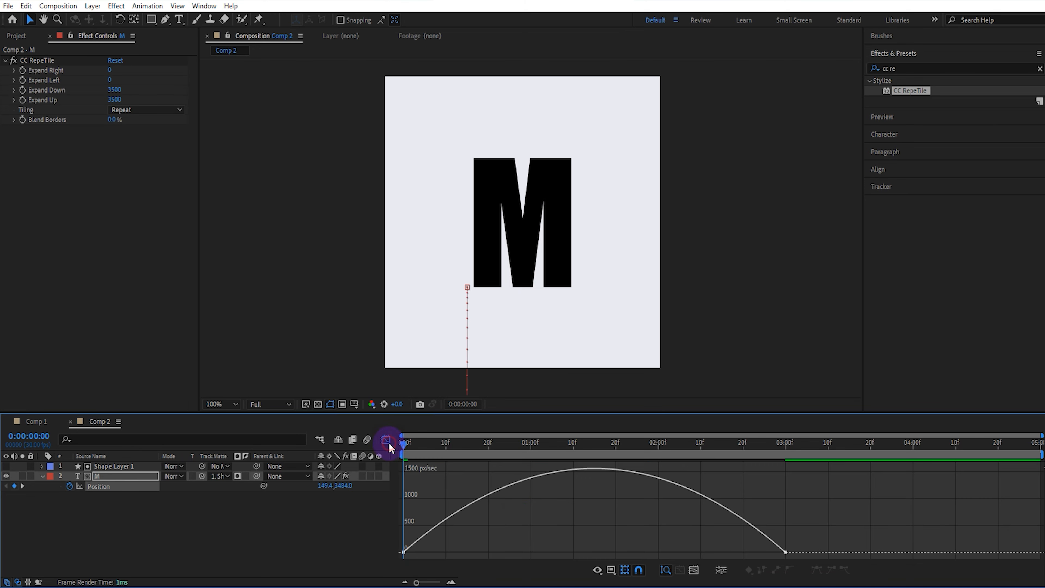
left_click_drag(796, 505, 516, 556)
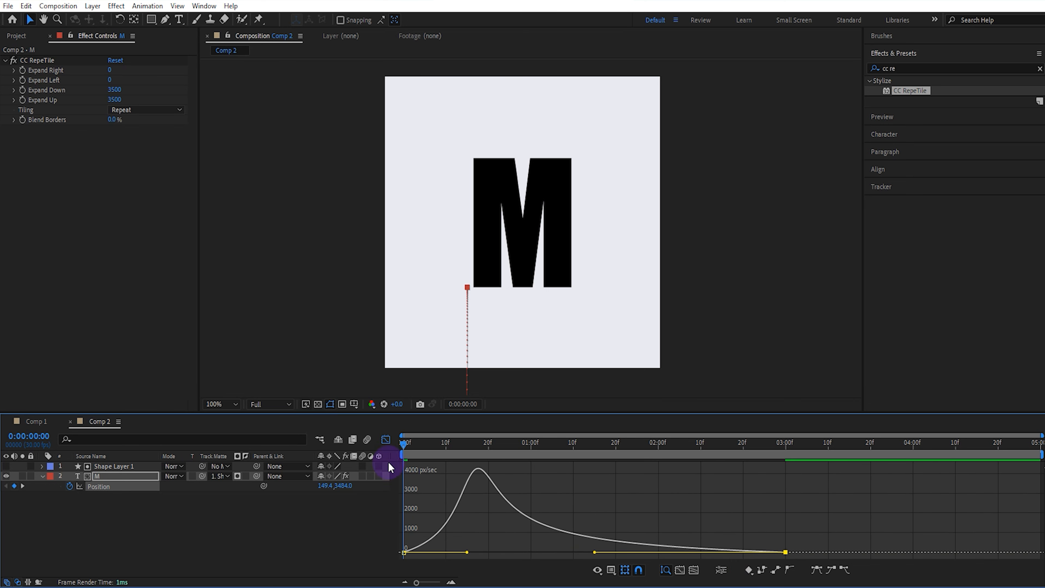
left_click(387, 440)
key("space")
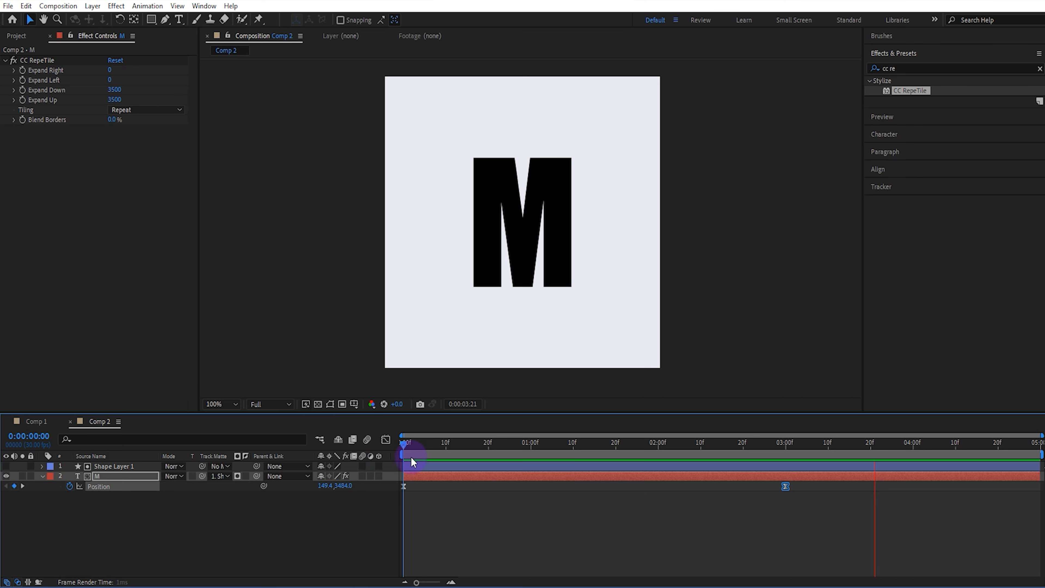
key("space")
Duplicate the Comp 2 composition in the project
left_click(35, 421)
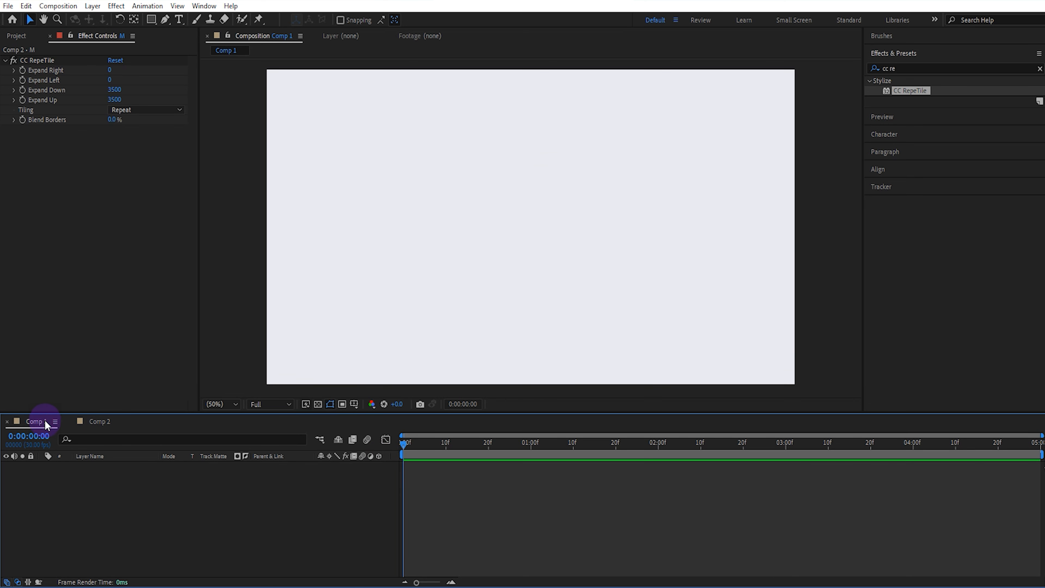
left_click(16, 36)
left_click(32, 161)
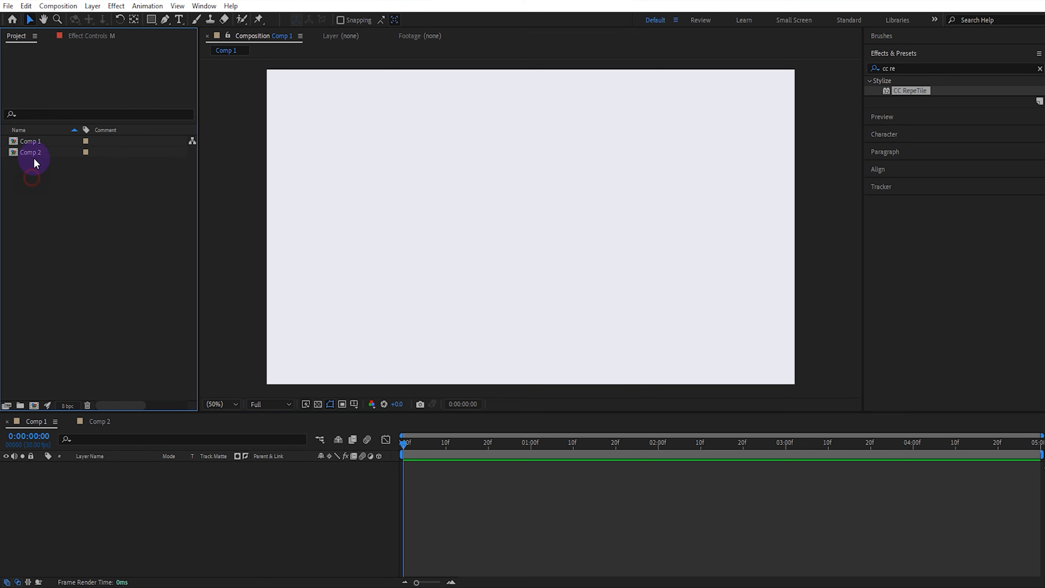
left_click(37, 152)
key("ctrl+d")
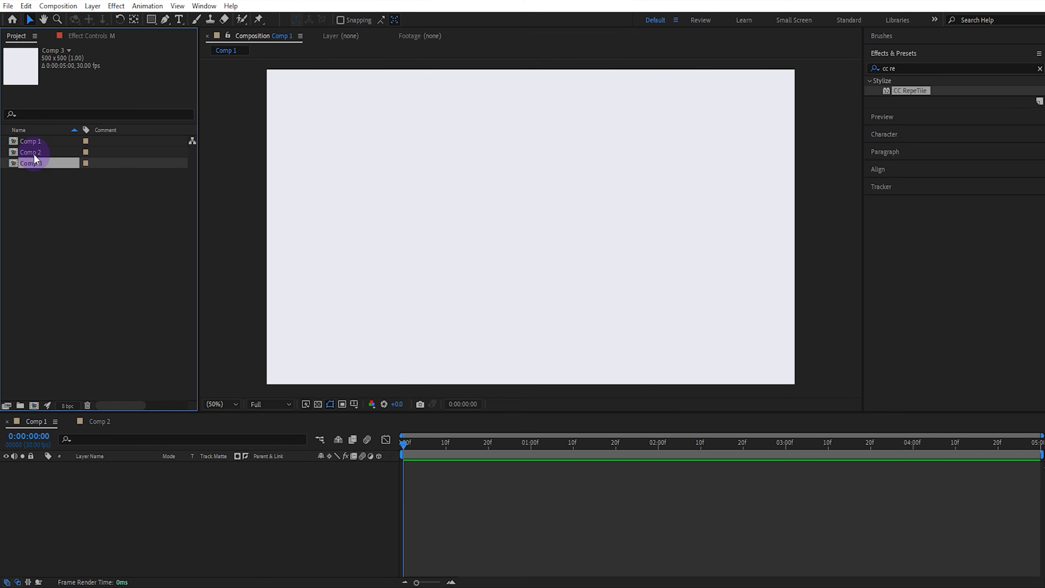
Rename the Comp 2 composition as M
left_click(33, 153)
right_click(33, 152)
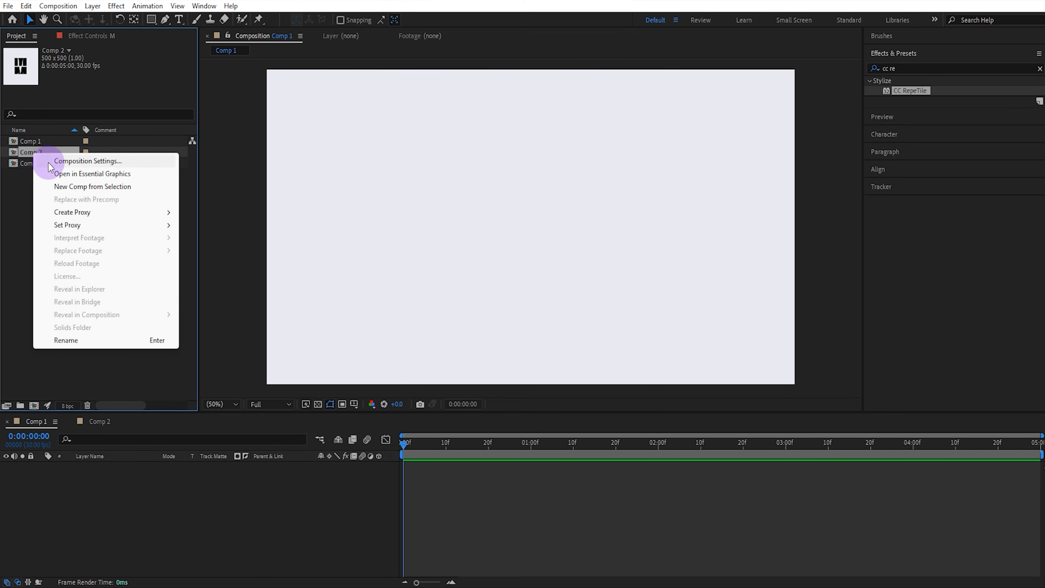
left_click(85, 337)
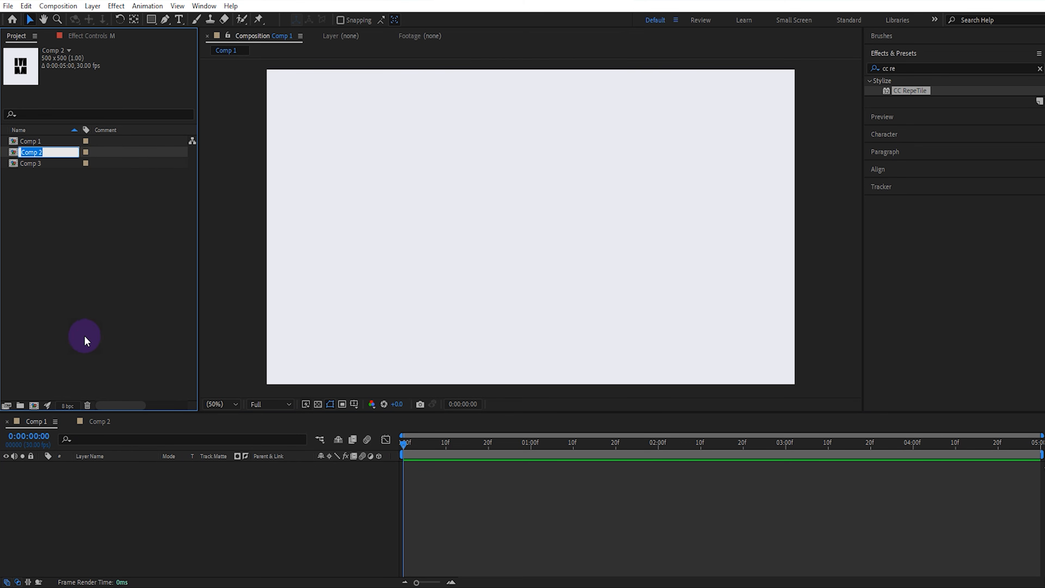
right_click(39, 166)
Rename the duplicated Comp 3 composition as O
left_click(39, 153)
right_click(39, 152)
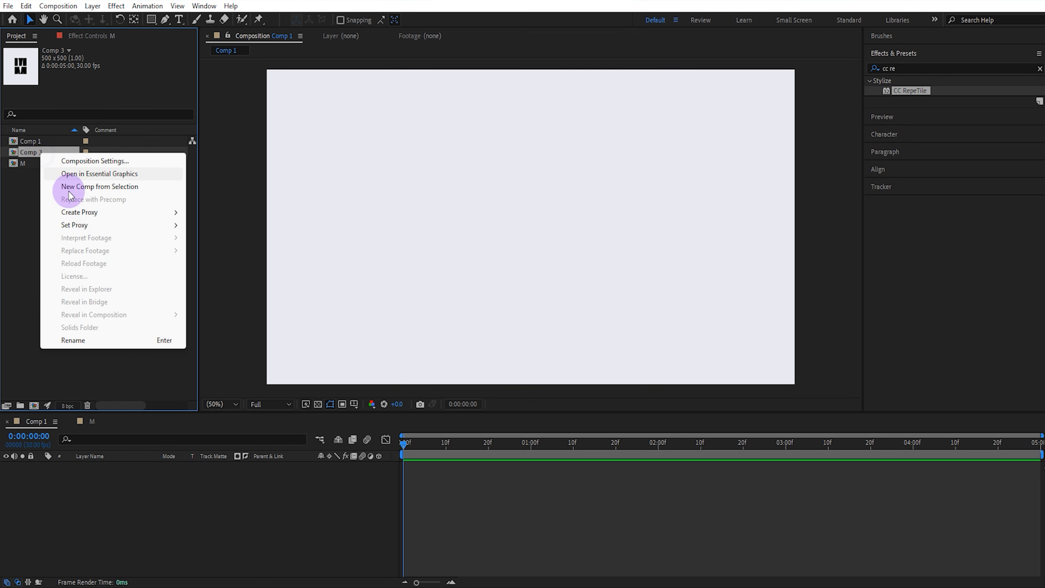
left_click(86, 338)
type("O")
key("Return")
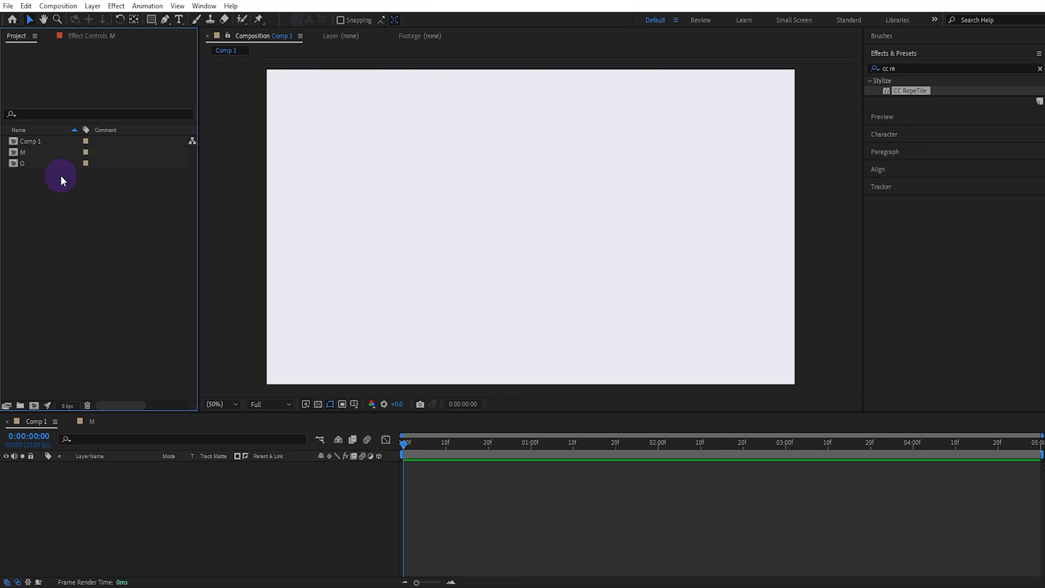
Open the O composition and change the text layer's letter to O
double_click(54, 165)
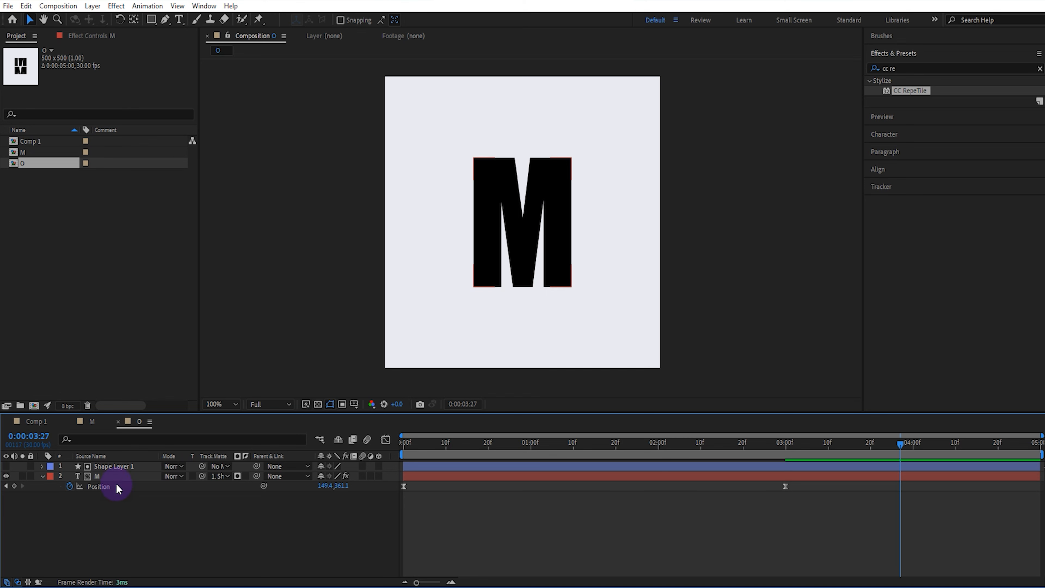
left_click(118, 480)
double_click(118, 479)
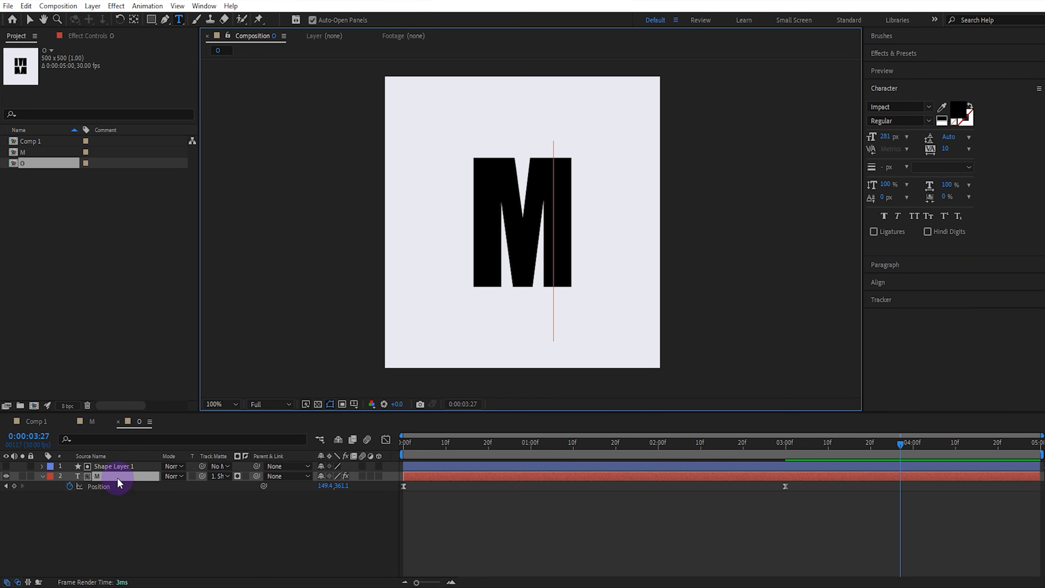
type("O")
Reshape the shape layer's rectangle path so its top and bottom edges fit the O
left_click(103, 464)
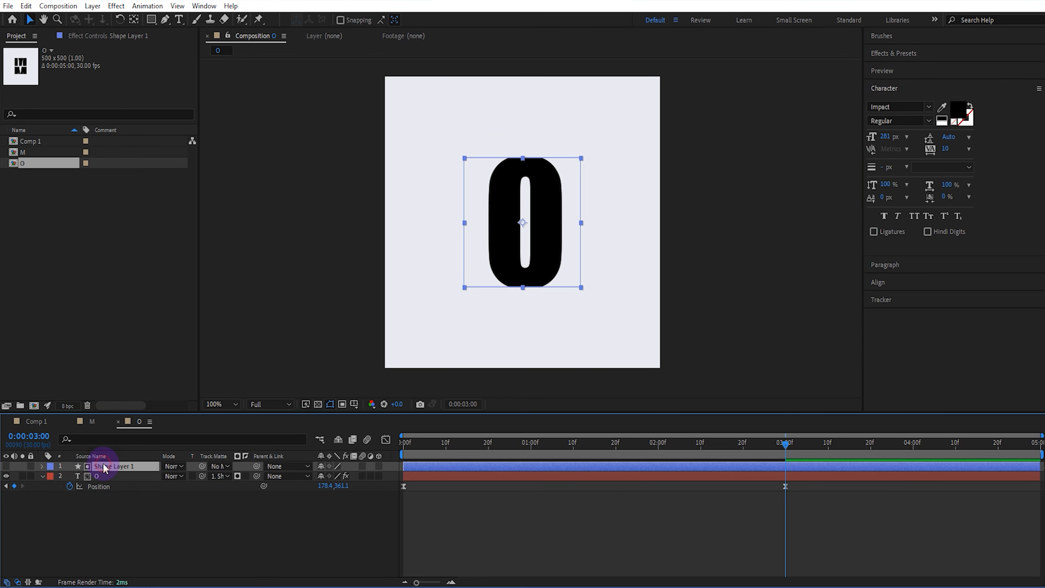
left_click(42, 466)
left_click(105, 507)
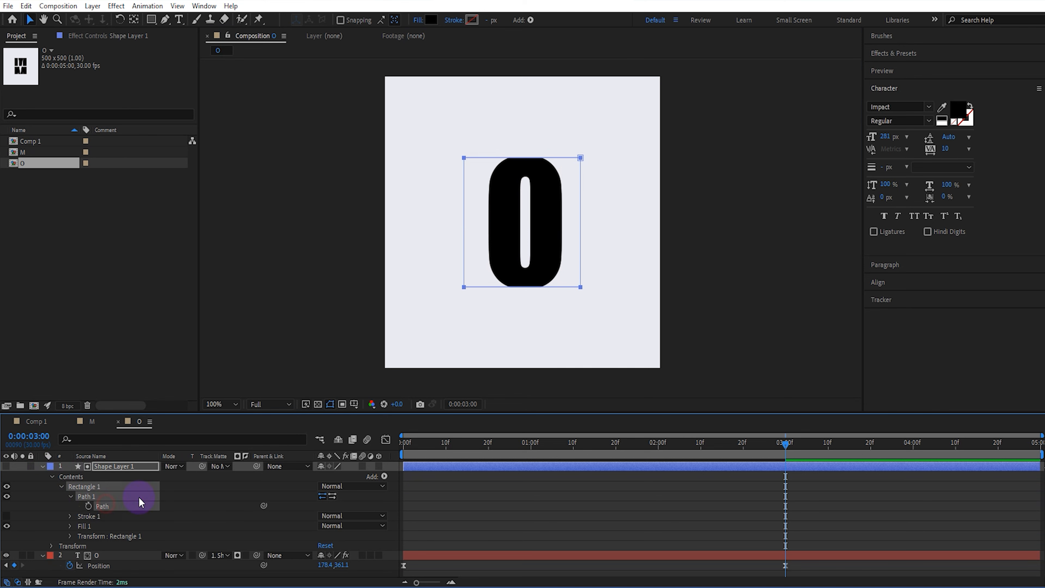
scroll(488, 324, "up", 1)
left_click_drag(493, 324, 492, 268)
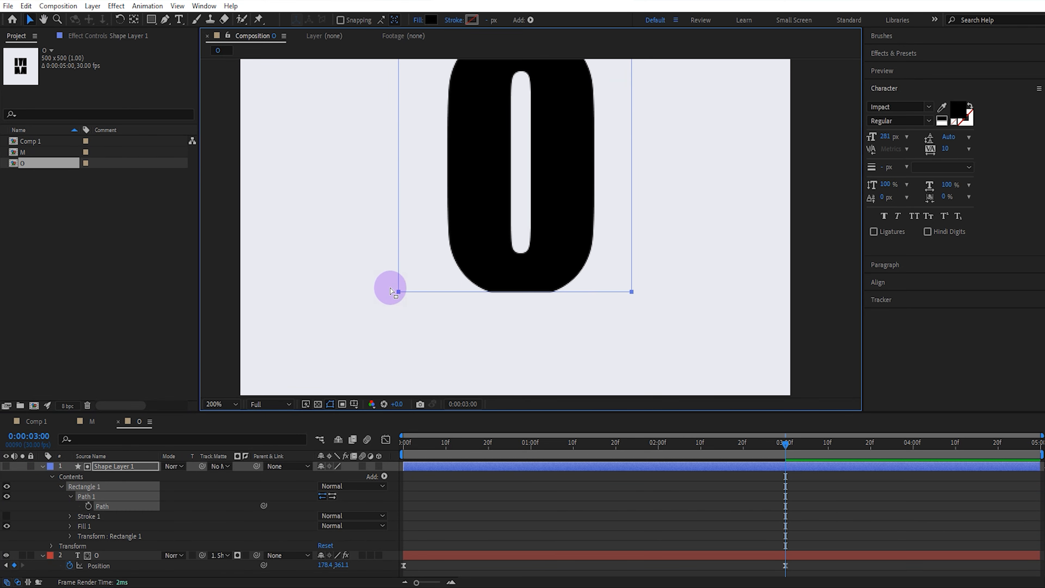
left_click_drag(388, 287, 632, 296)
key("space")
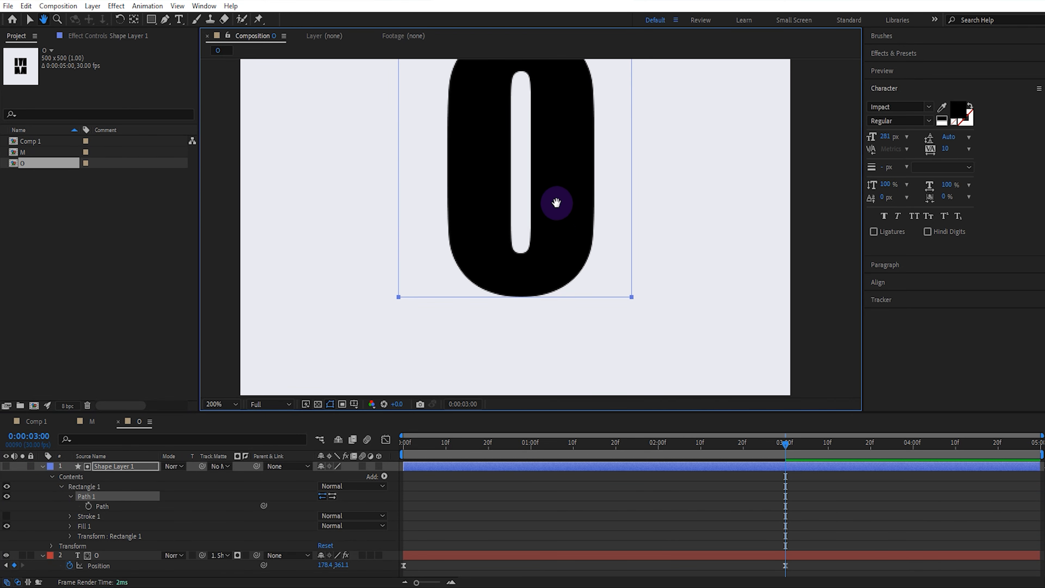
left_click_drag(556, 195, 553, 268)
left_click_drag(385, 98, 626, 98)
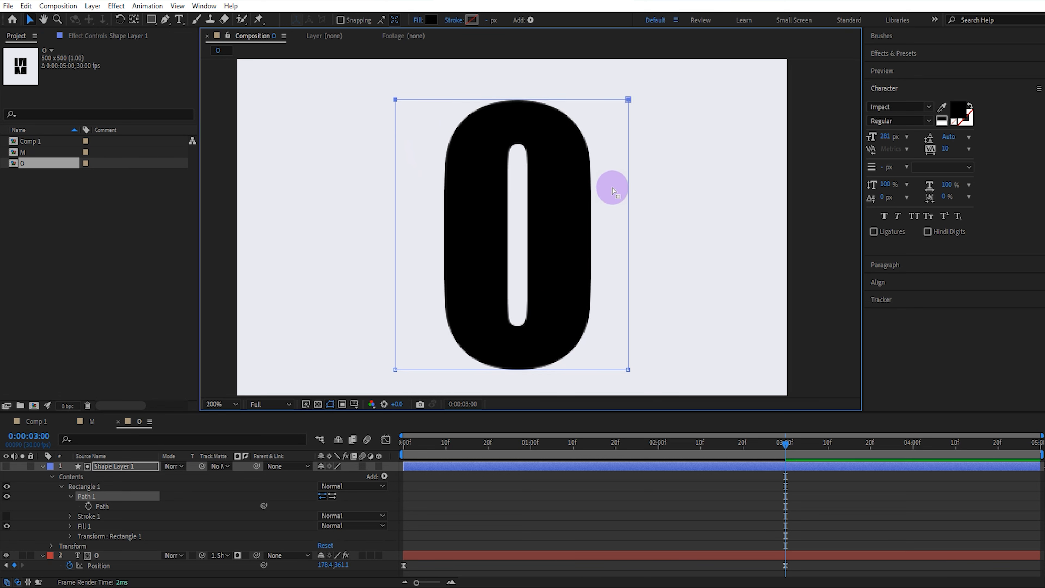
Set the O layer's Position Y value at the first keyframe to -3500
left_click(115, 500)
left_click(41, 467)
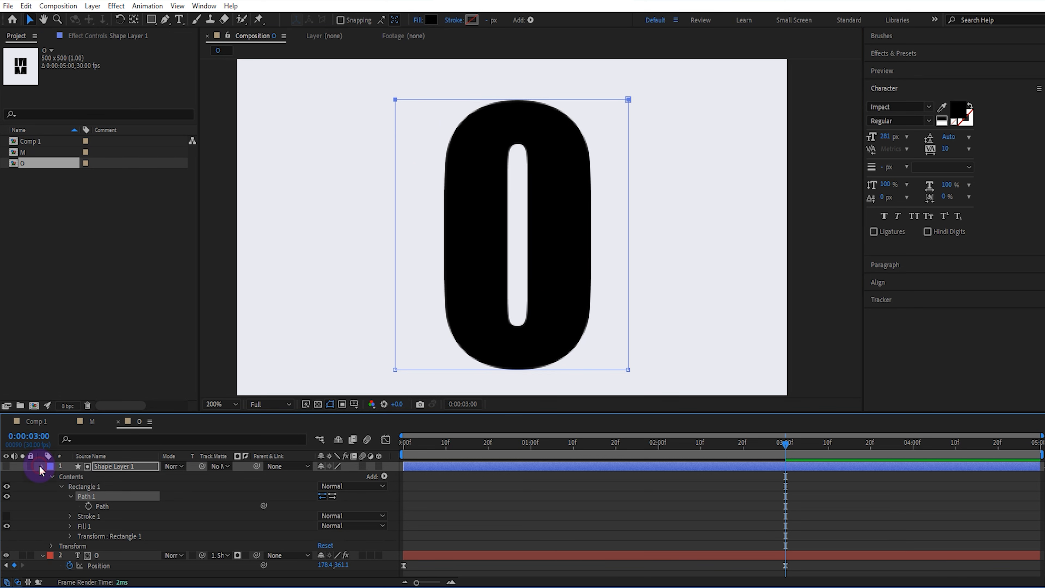
left_click(119, 488)
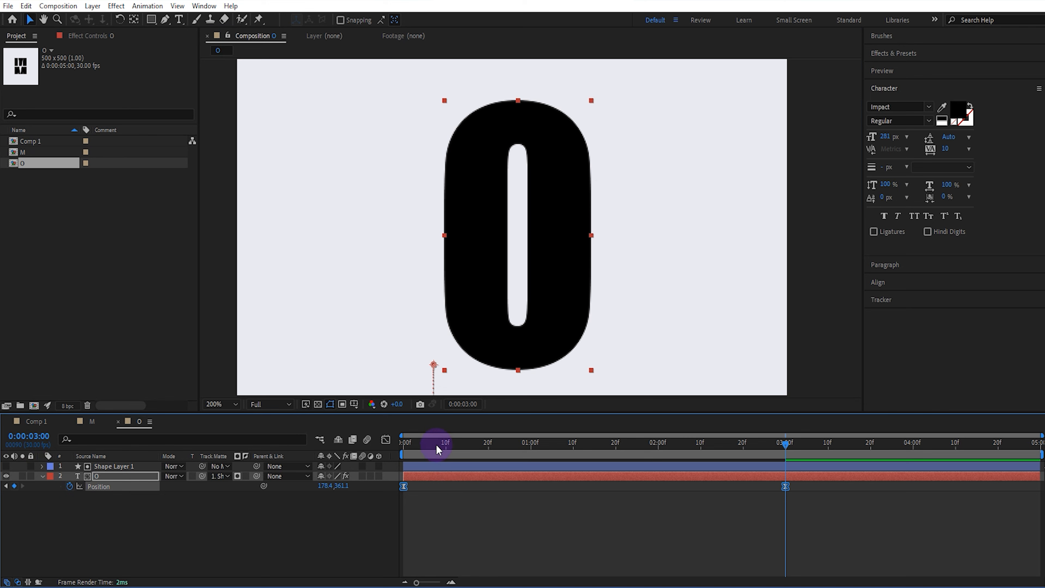
left_click_drag(437, 448, 375, 453)
left_click(357, 485)
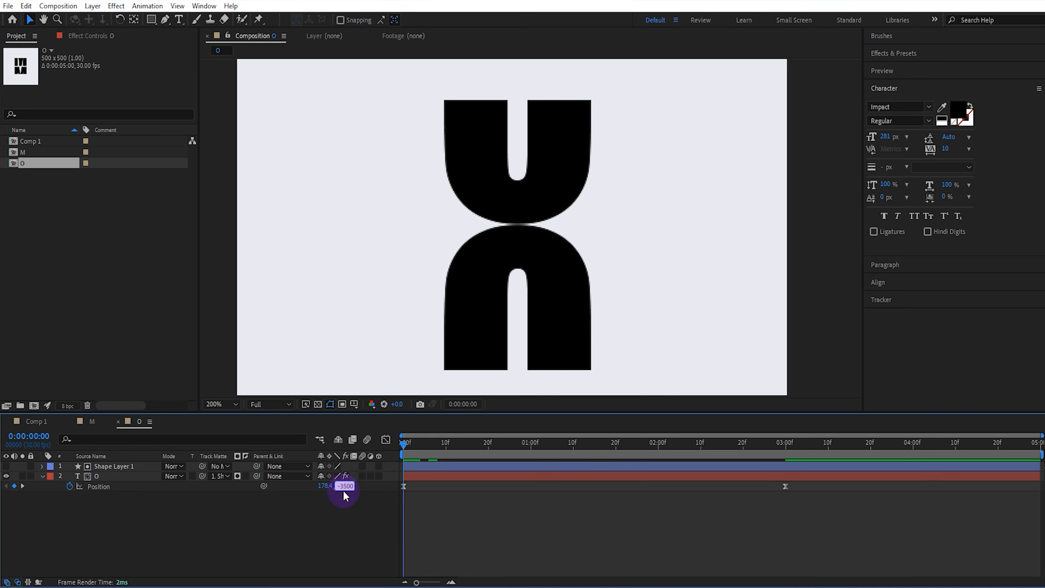
key("Return")
Raise CC RepeTile Expand Down to 4071 and scrub the starting Position Y to -3583 so the O tiles align
left_click(136, 477)
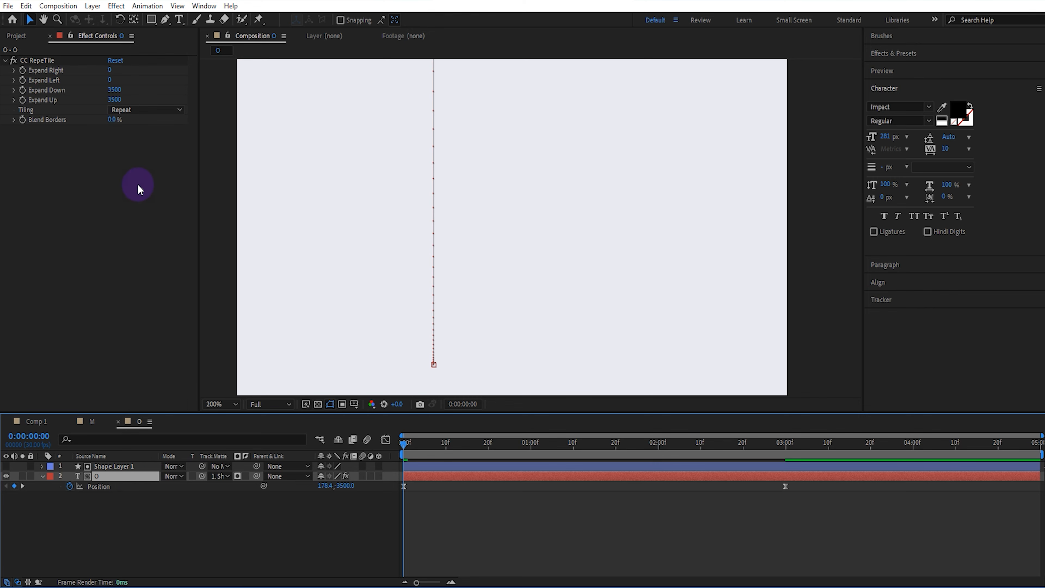
left_click_drag(115, 89, 349, 100)
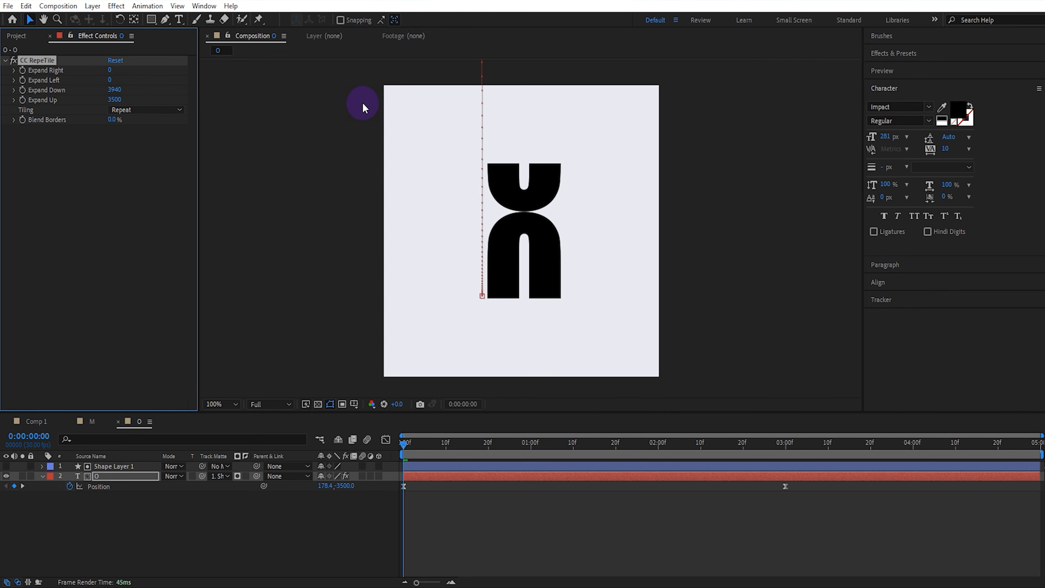
left_click_drag(344, 486, 298, 487)
left_click(390, 485)
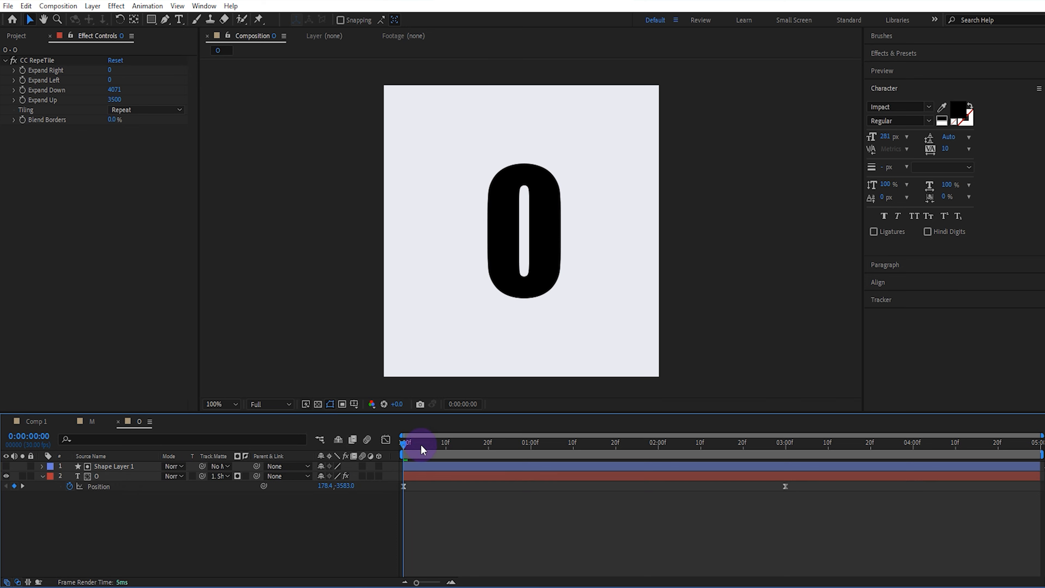
Preview the O animation and return the time indicator to the start
key("space")
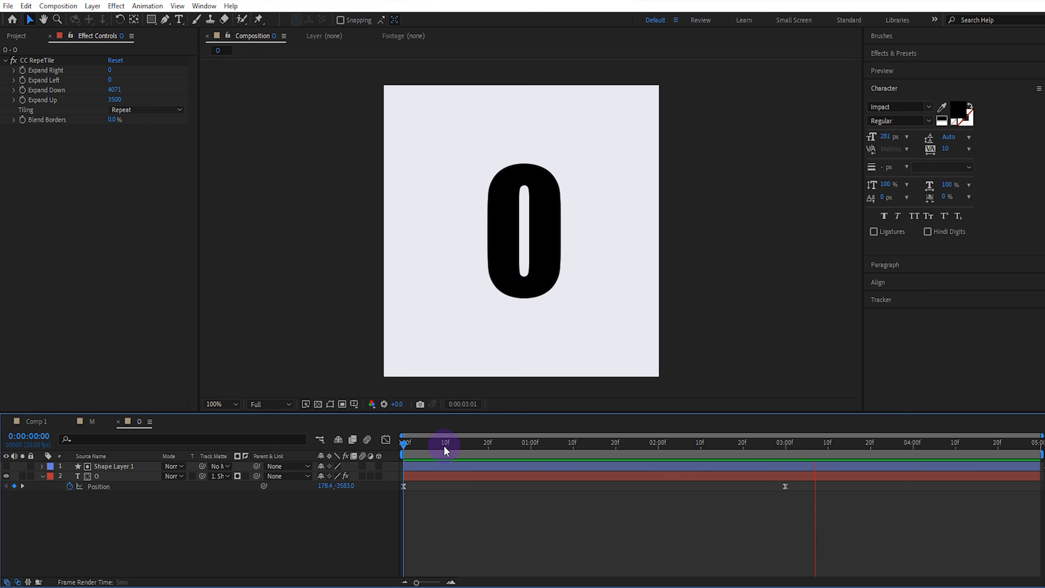
key("space")
left_click_drag(438, 441, 344, 466)
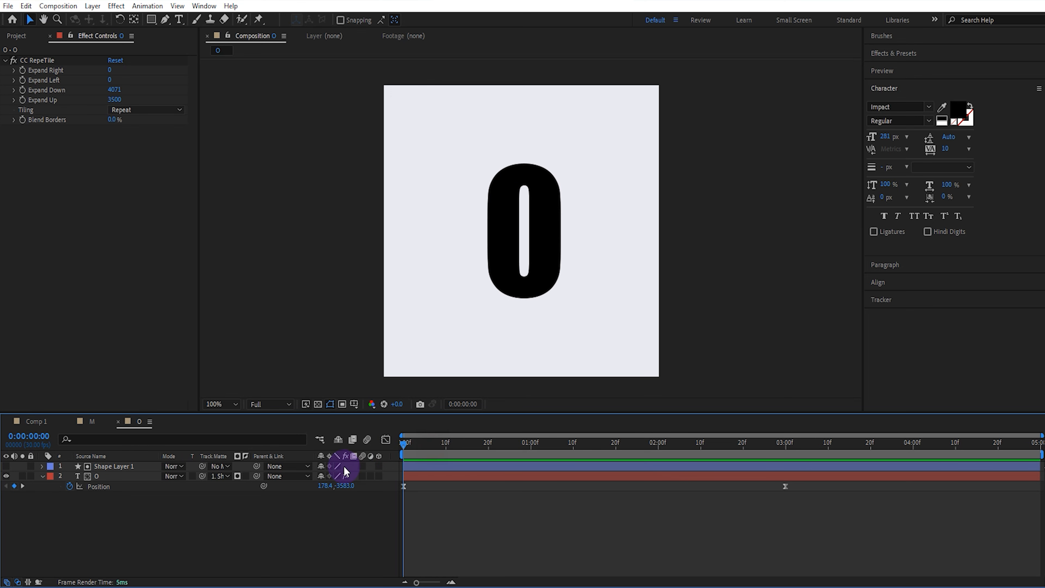
Duplicate the O composition in the project
left_click(45, 421)
left_click(17, 35)
left_click(66, 233)
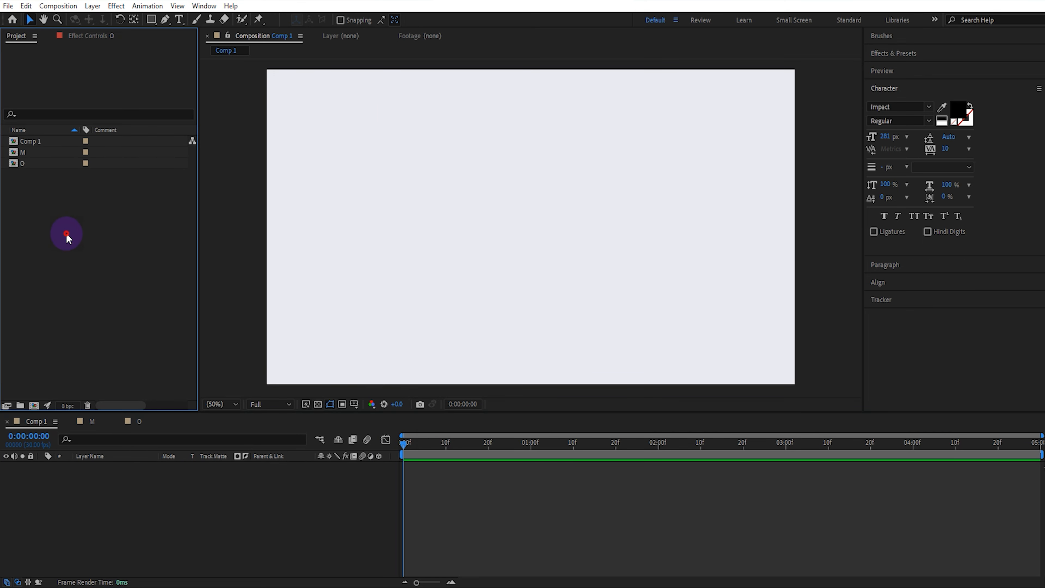
left_click(45, 163)
key("ctrl+d")
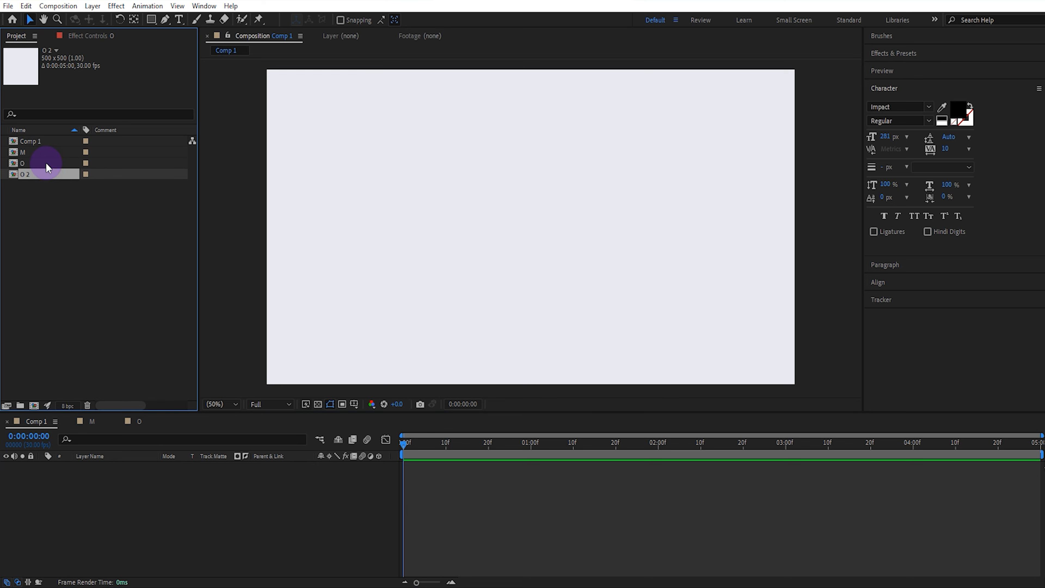
Rename the duplicated composition as T
right_click(42, 175)
left_click(102, 361)
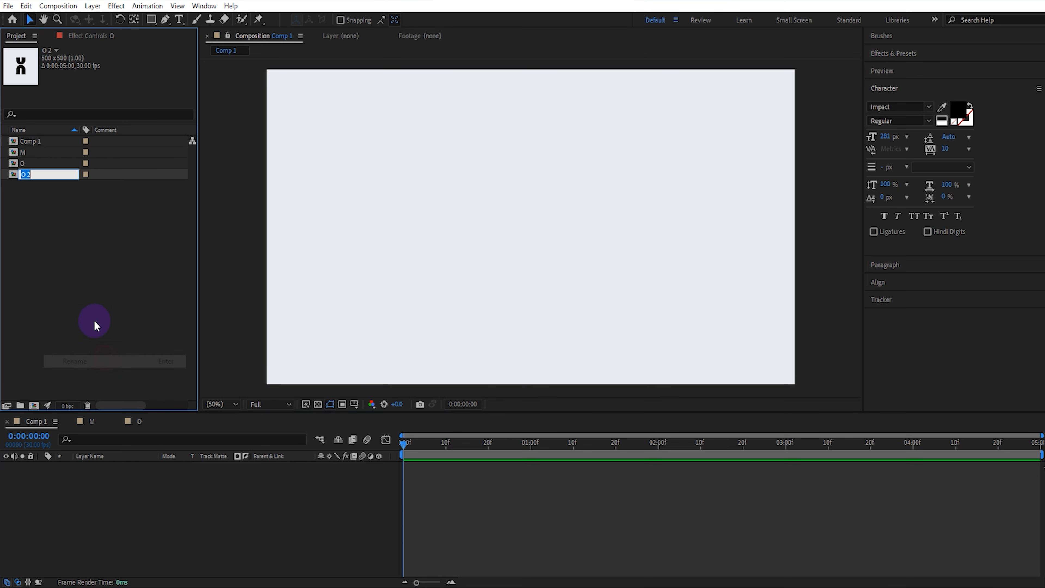
type("T")
left_click(94, 319)
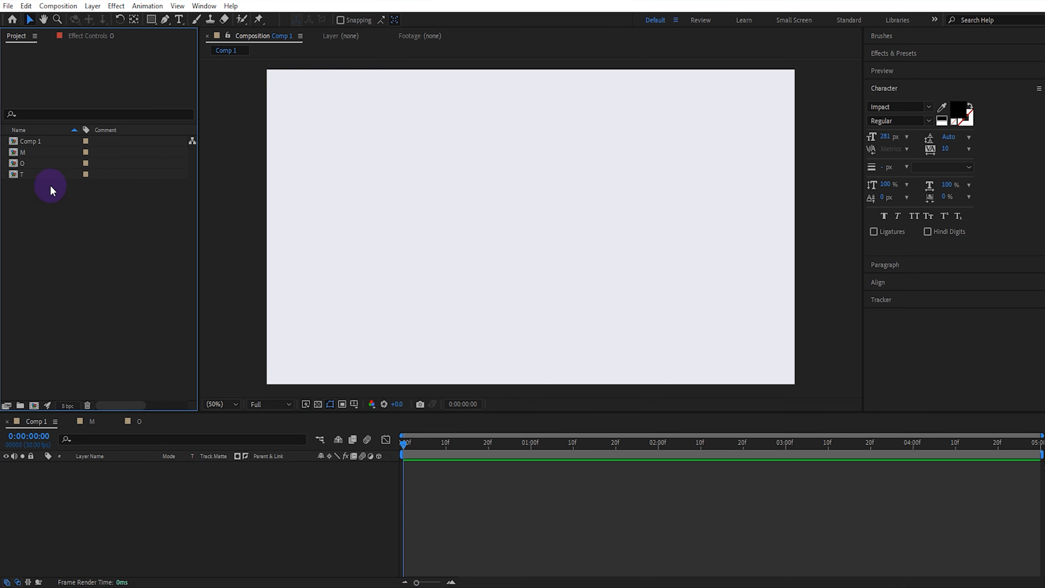
Open the T composition and change its text layer's letter to T
double_click(45, 175)
left_click(791, 452)
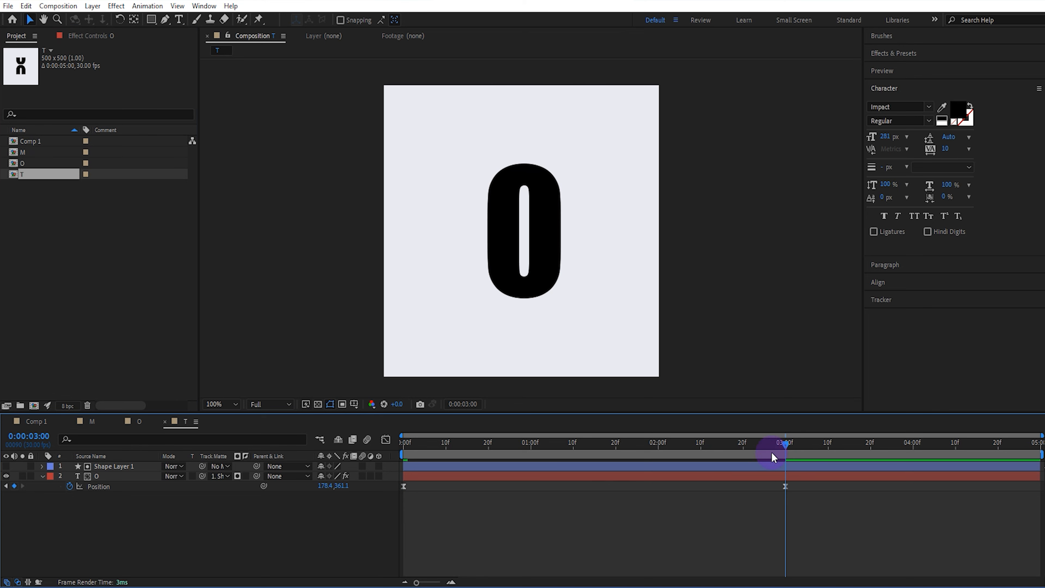
double_click(116, 477)
type("T")
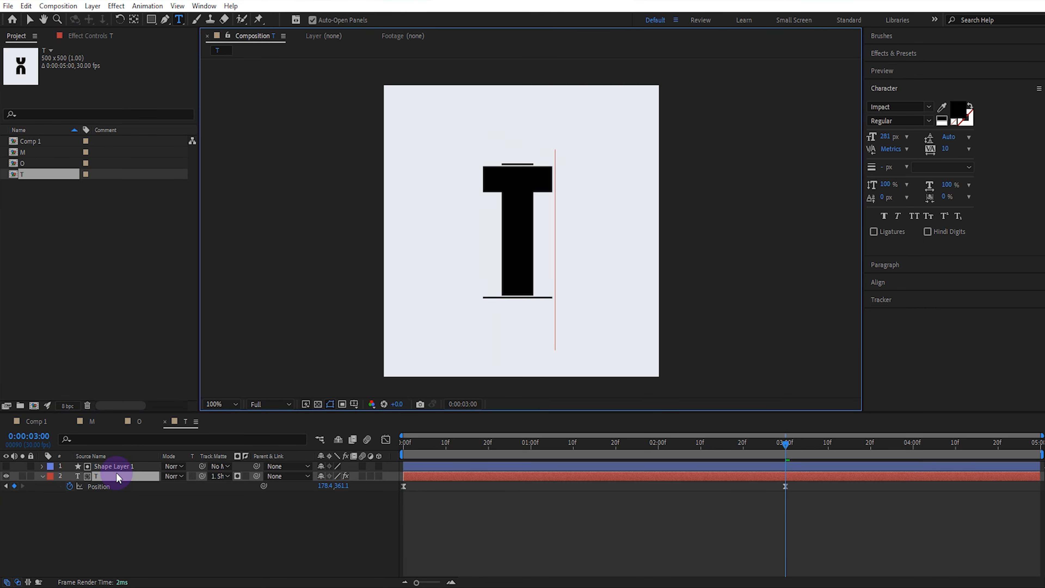
Resize the matte rectangle's path on the shape layer to fit the T letter's top and bottom edges
left_click(127, 467)
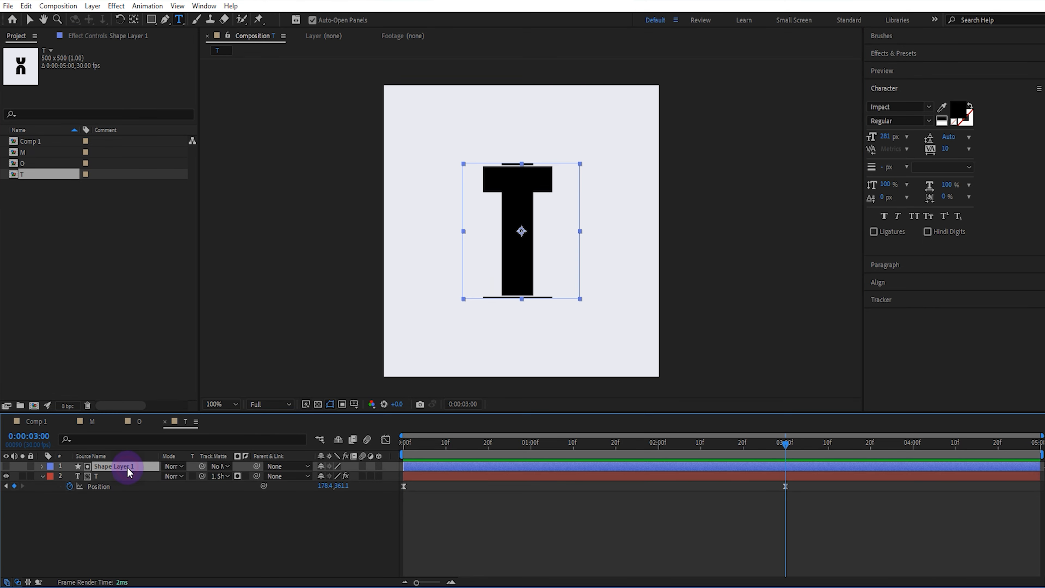
left_click(41, 467)
left_click(120, 505)
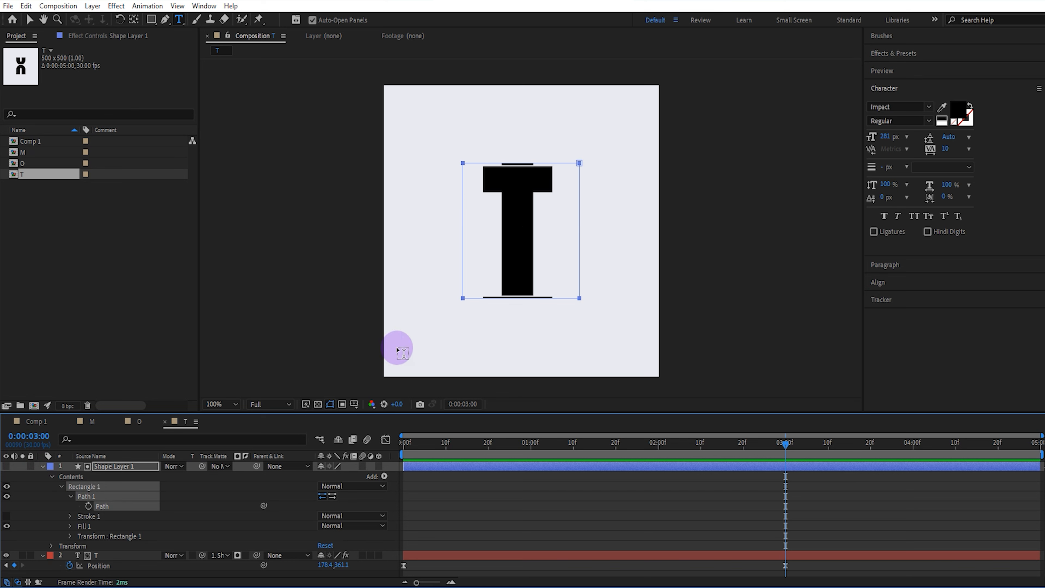
key("v")
left_click_drag(455, 292, 594, 311)
key("period")
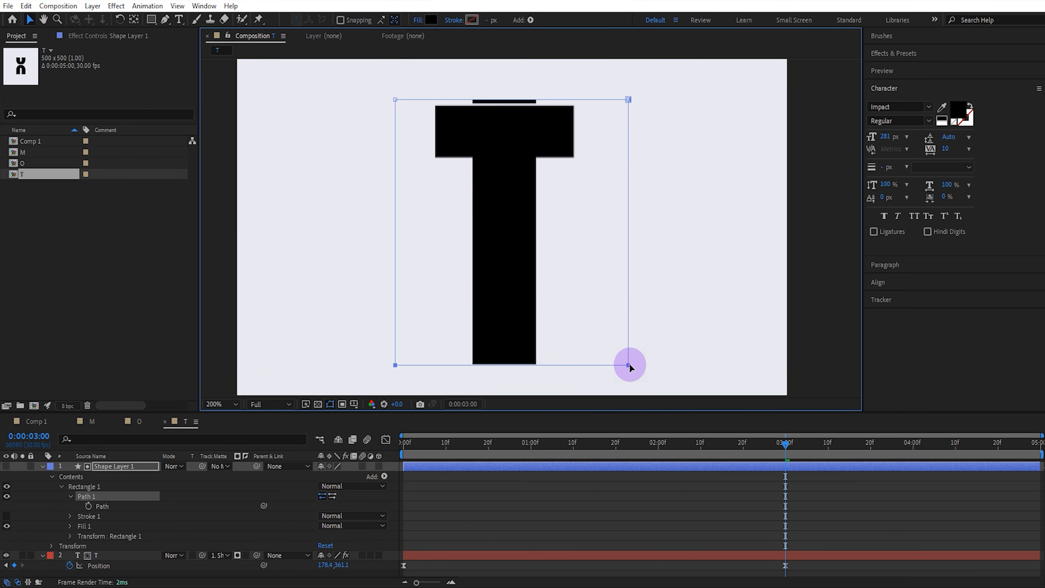
left_click_drag(381, 94, 631, 105)
key("Down")
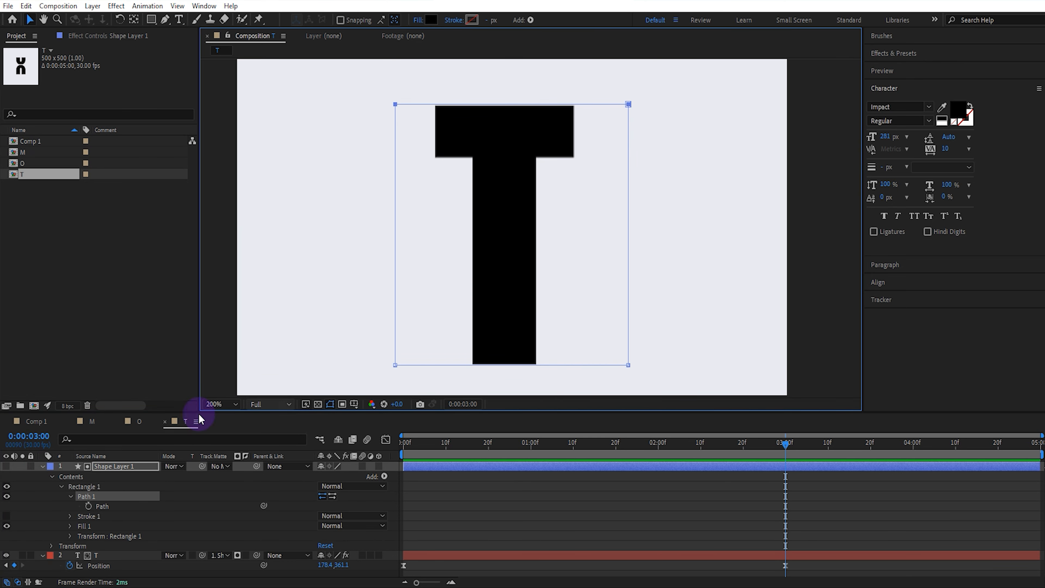
left_click(42, 466)
Set the T layer's Position Y at the first keyframe to -3483 so the tiles align
left_click(125, 484)
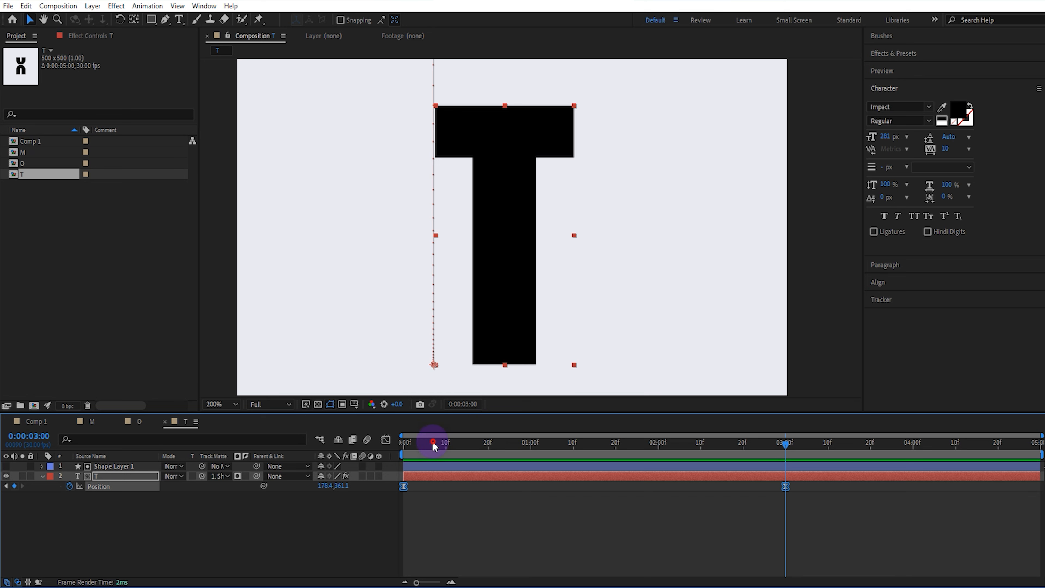
left_click_drag(432, 441, 367, 443)
left_click(337, 505)
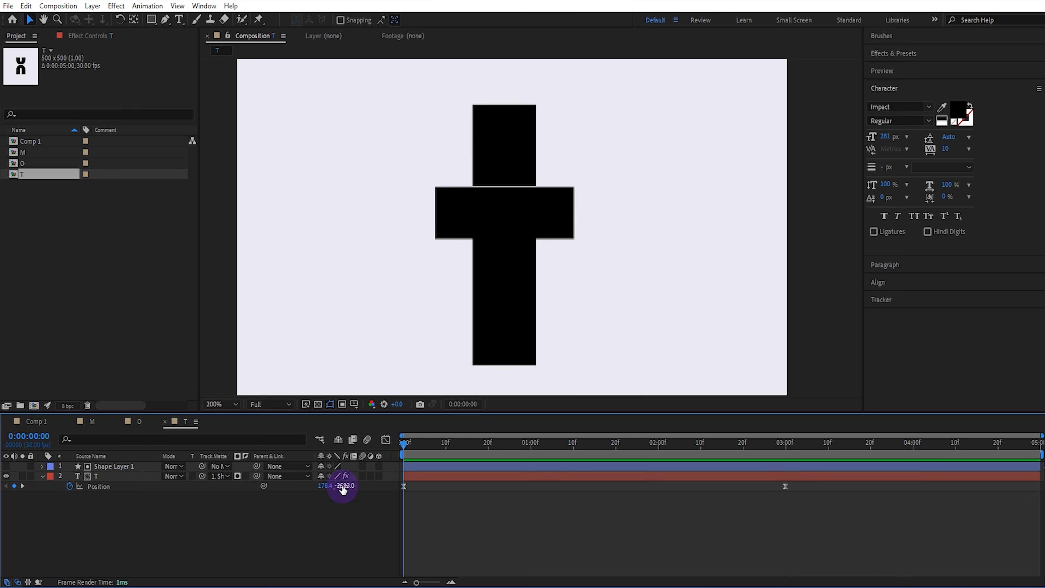
key("Return")
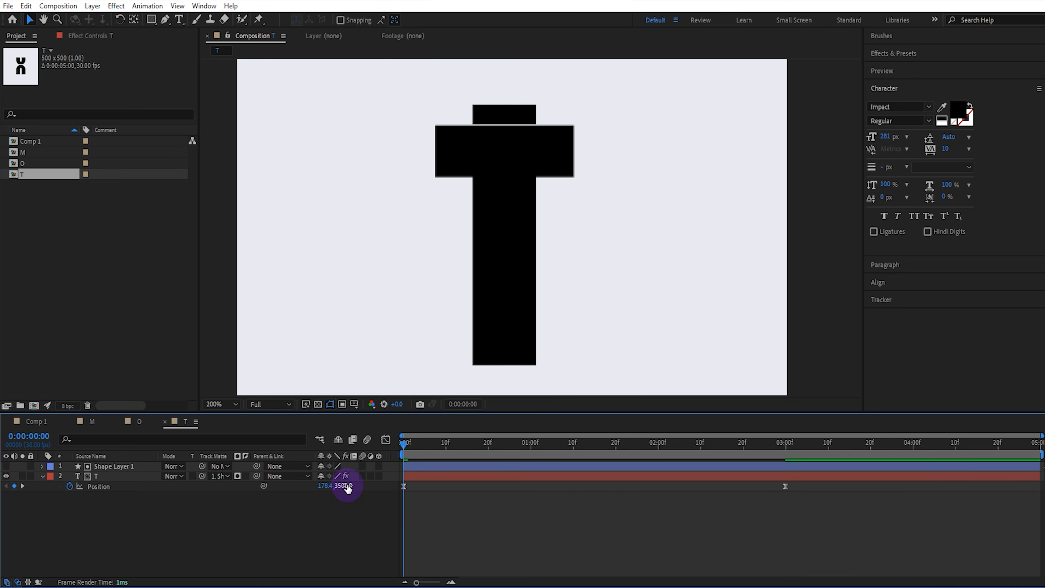
left_click_drag(349, 486, 337, 486)
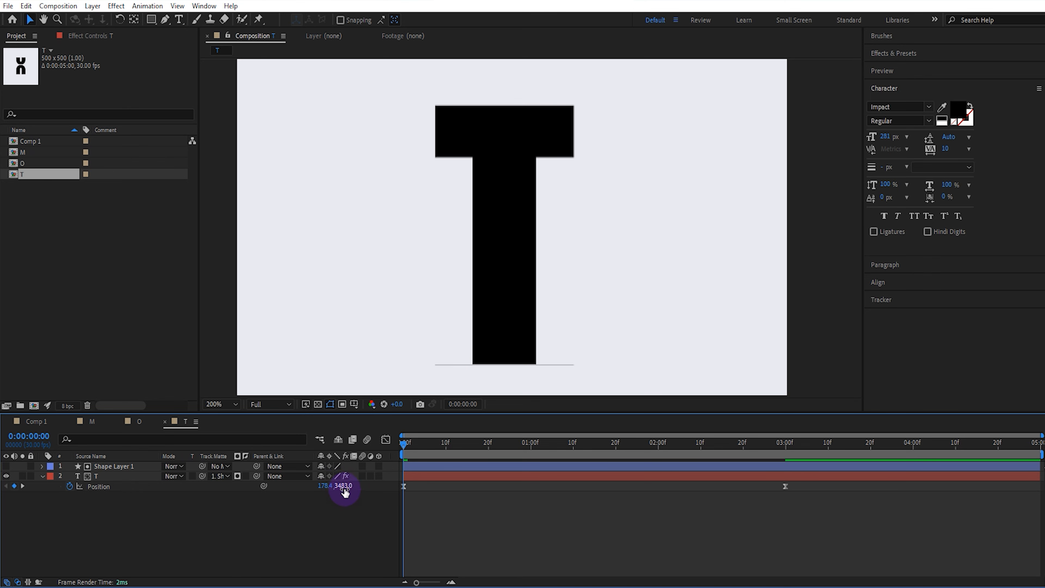
Inspect the matte rectangle's path vertices around the T letter
left_click(100, 466)
left_click(43, 466)
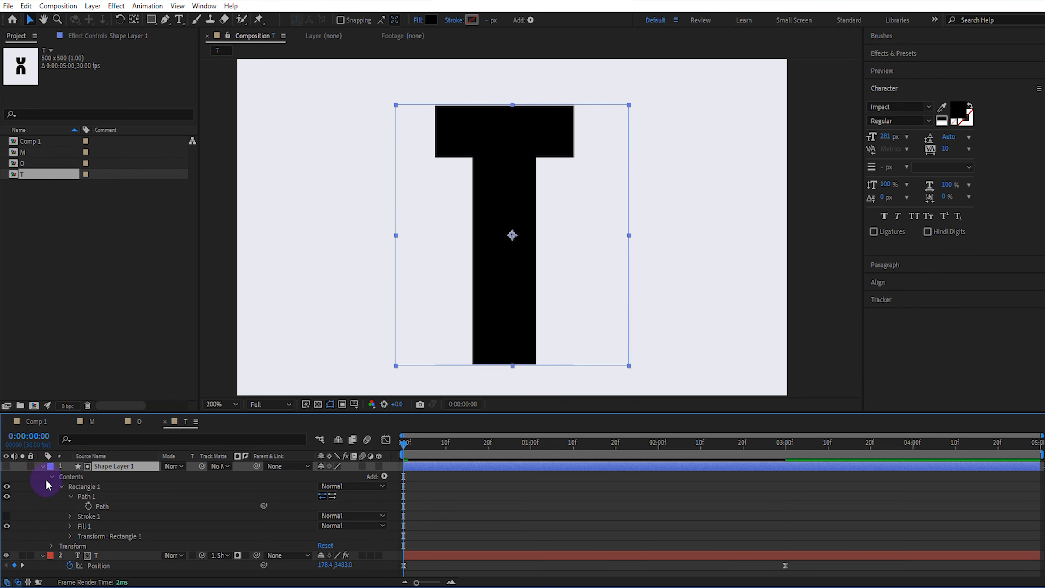
left_click(103, 506)
left_click_drag(383, 363, 642, 372)
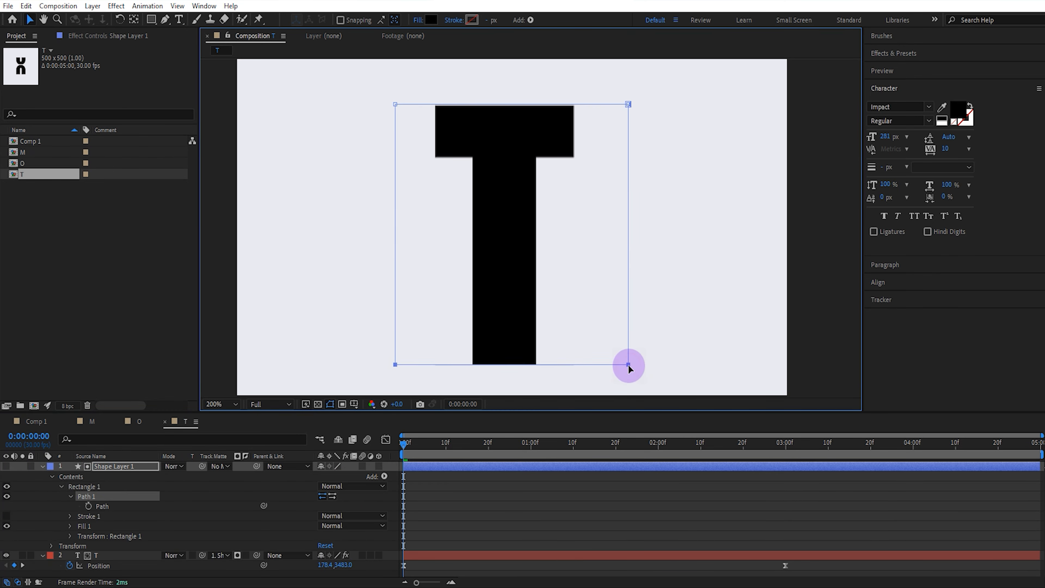
left_click_drag(386, 98, 627, 106)
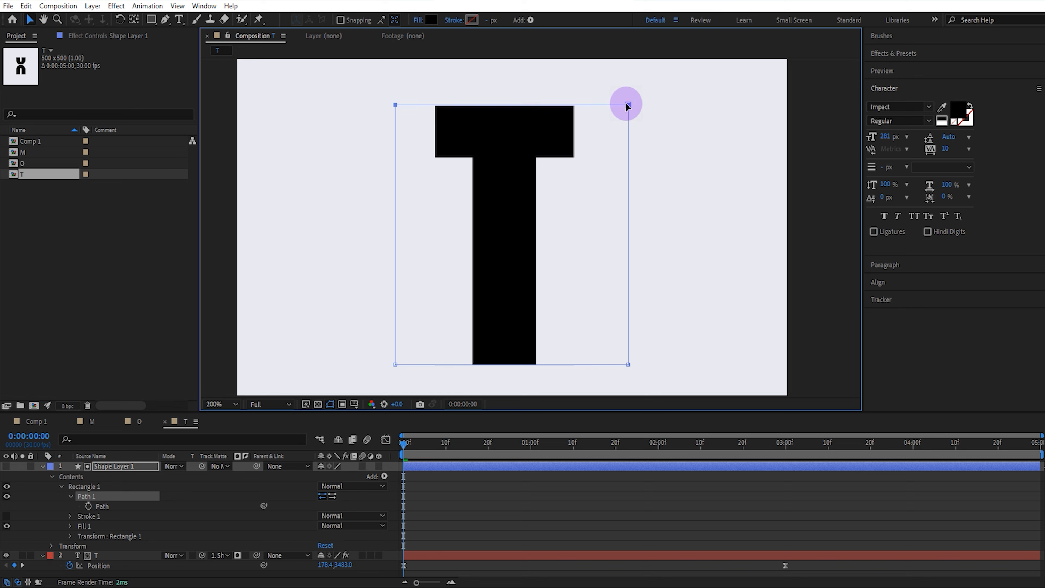
left_click(43, 465)
left_click(154, 525)
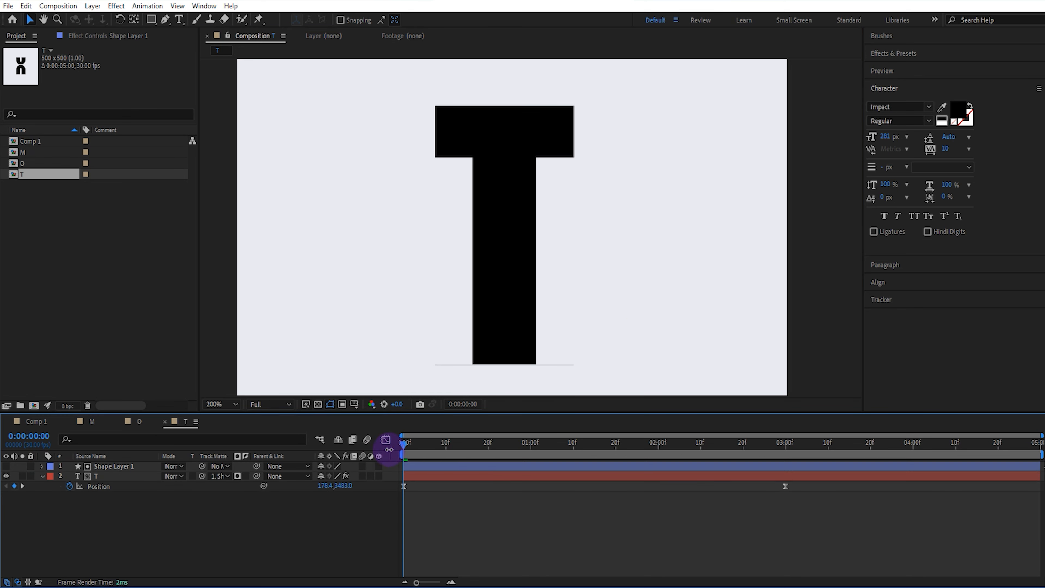
Preview the T animation from the start
left_click_drag(439, 449, 352, 458)
key("space")
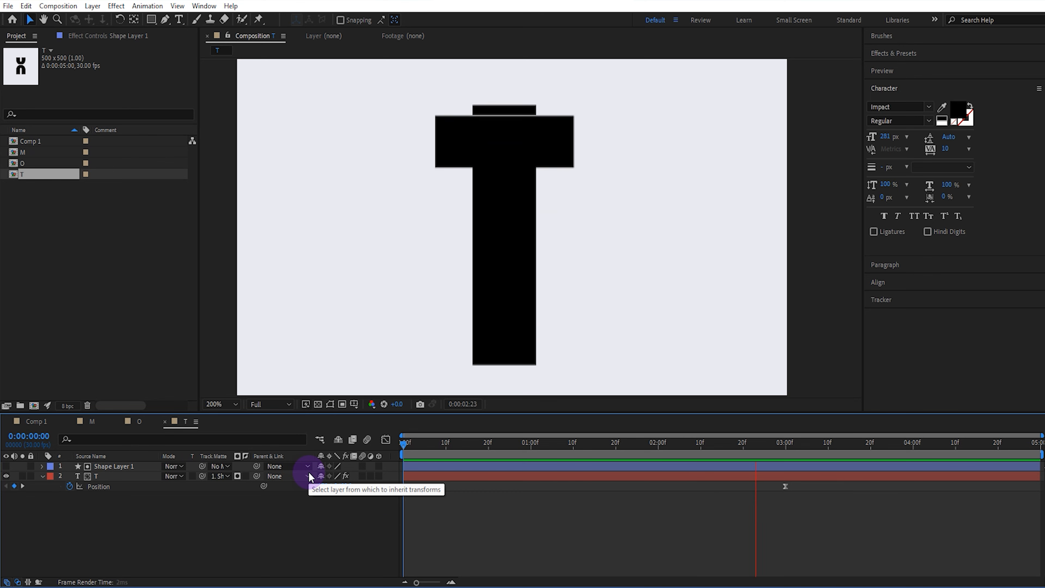
key("space")
left_click(221, 504)
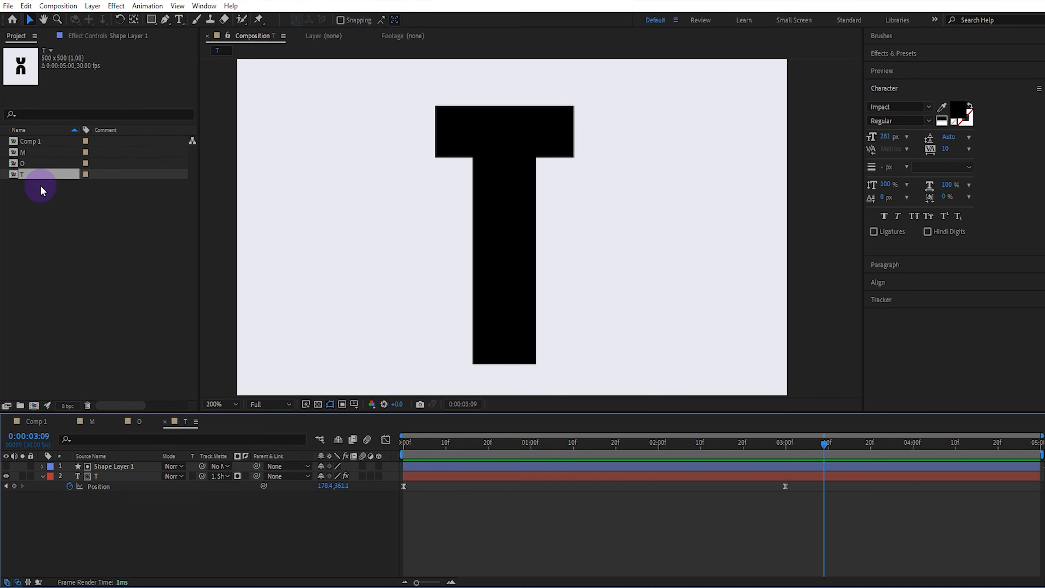
Add the I, M, N, O, O 2 and T compositions as layers into Comp 1
left_click(479, 277)
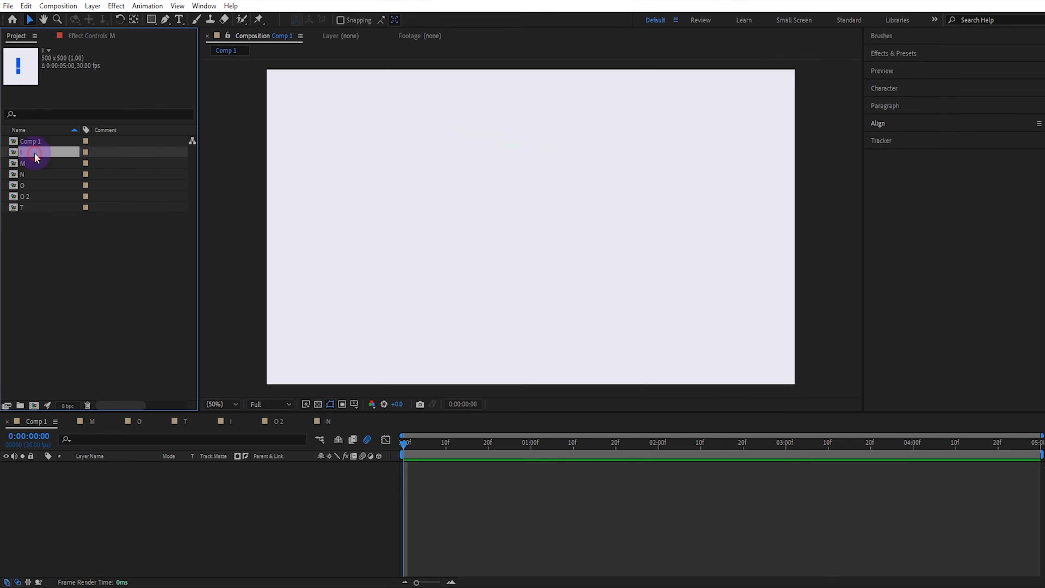
left_click(37, 163)
left_click(39, 176)
left_click(37, 187)
left_click(38, 196)
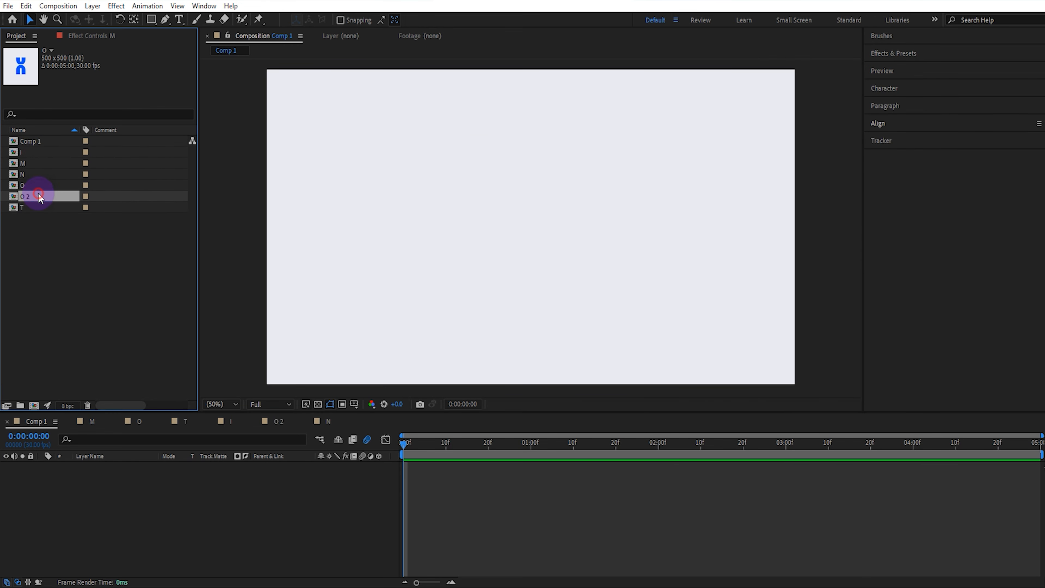
left_click(40, 207)
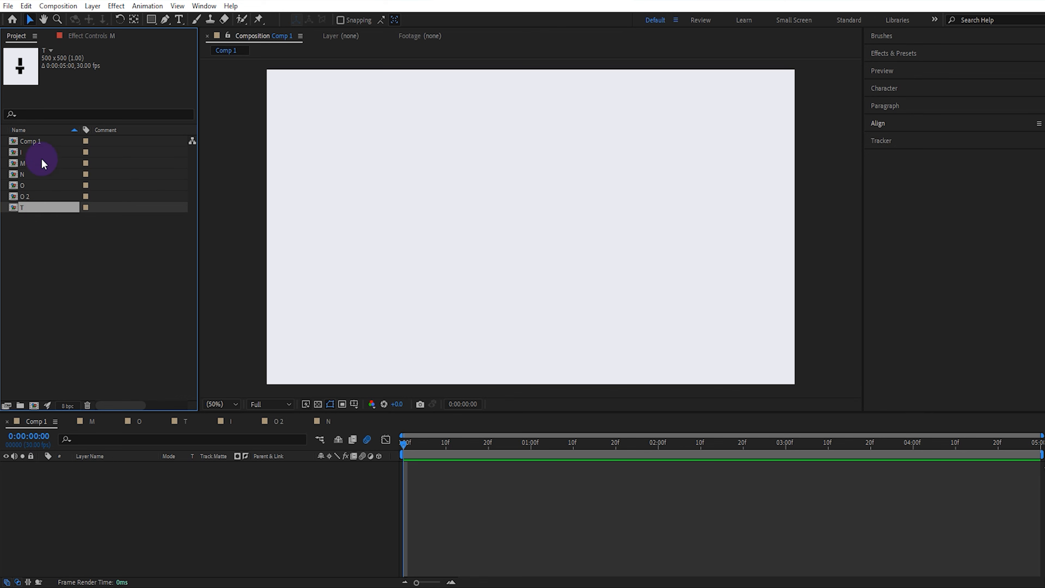
left_click(41, 151)
left_click(43, 205, "shift")
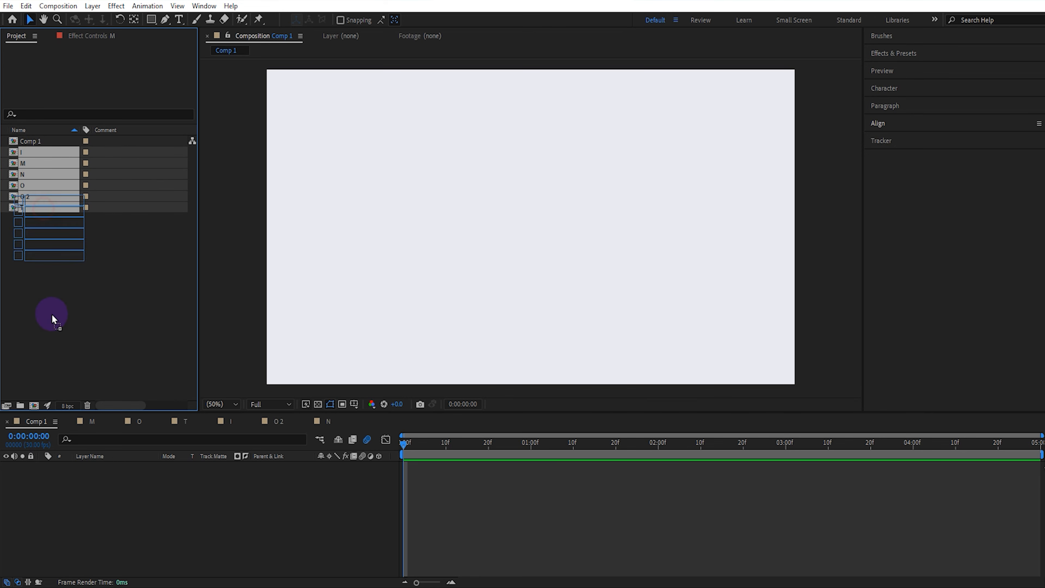
left_click_drag(52, 314, 106, 475)
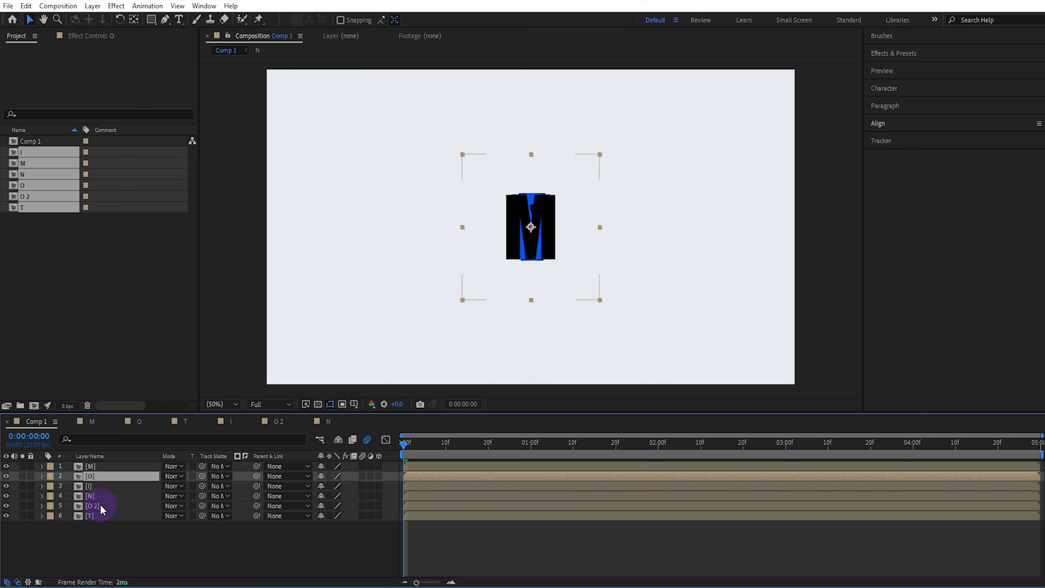
Reorder the layers so they read M, O, T, I, O 2, N
mouse_move(103, 516)
left_mouse_down()
mouse_move(106, 488)
mouse_move(105, 503)
left_mouse_up()
left_click(113, 469)
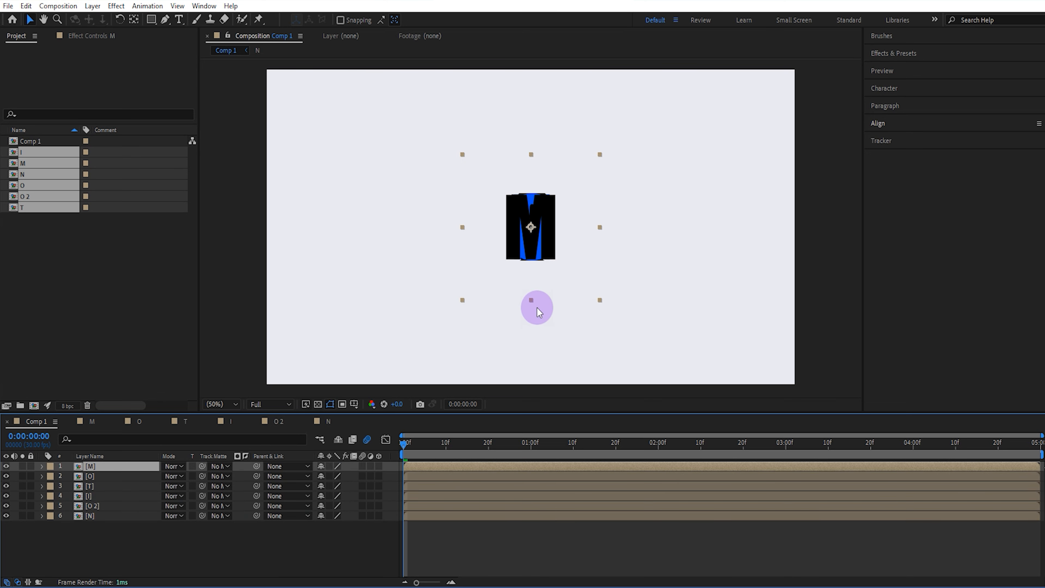
Turn on the title/action safe guides and move the M layer to the left side
left_click(360, 405)
left_click(384, 418)
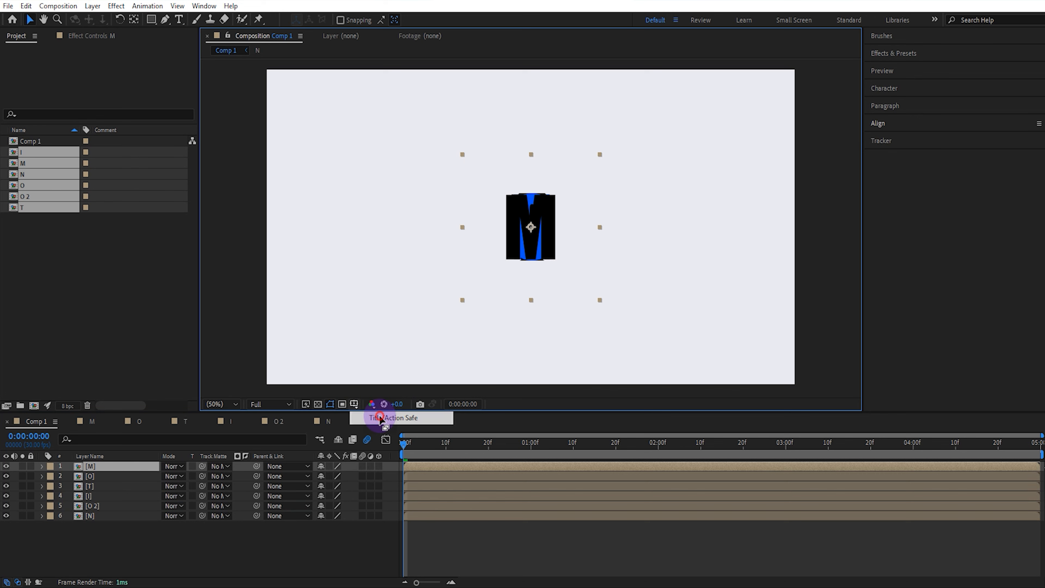
left_click_drag(525, 239, 392, 239)
left_click(124, 515)
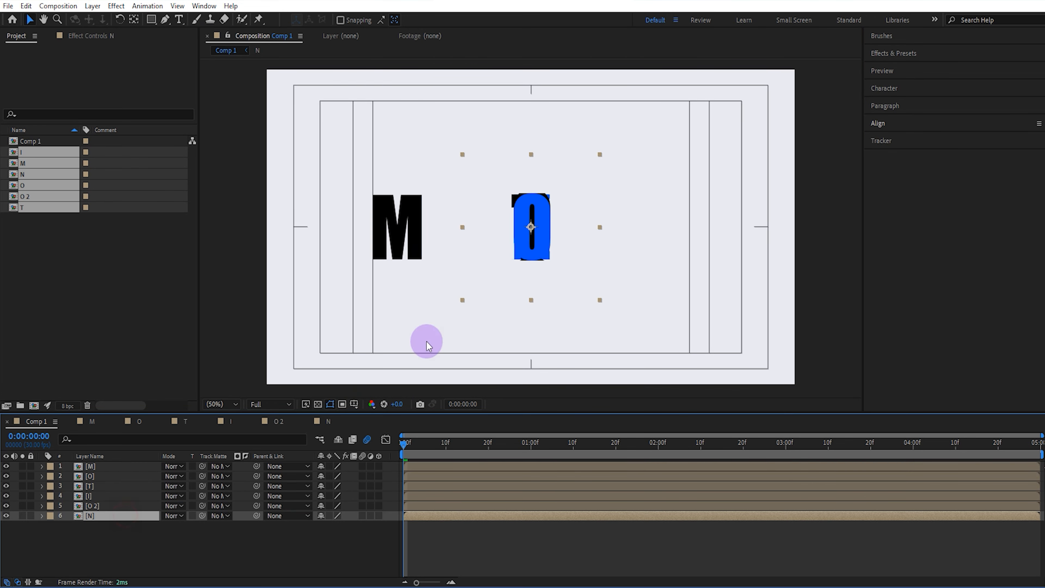
Move the N layer to the right, then distribute all six letter layers evenly horizontally
left_click_drag(531, 228, 673, 228)
left_click(115, 468)
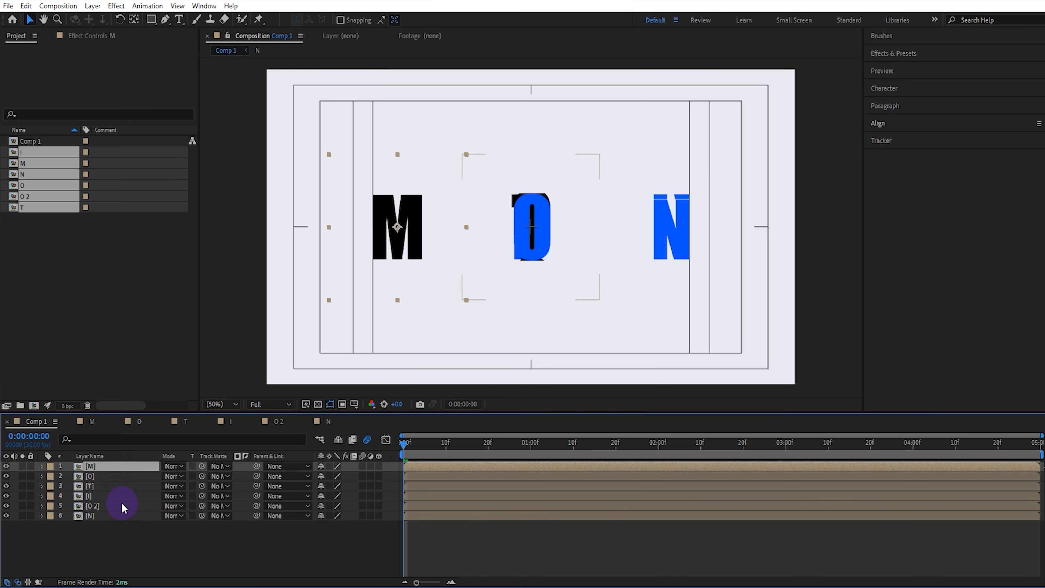
left_click(126, 515, "shift")
left_click(881, 125)
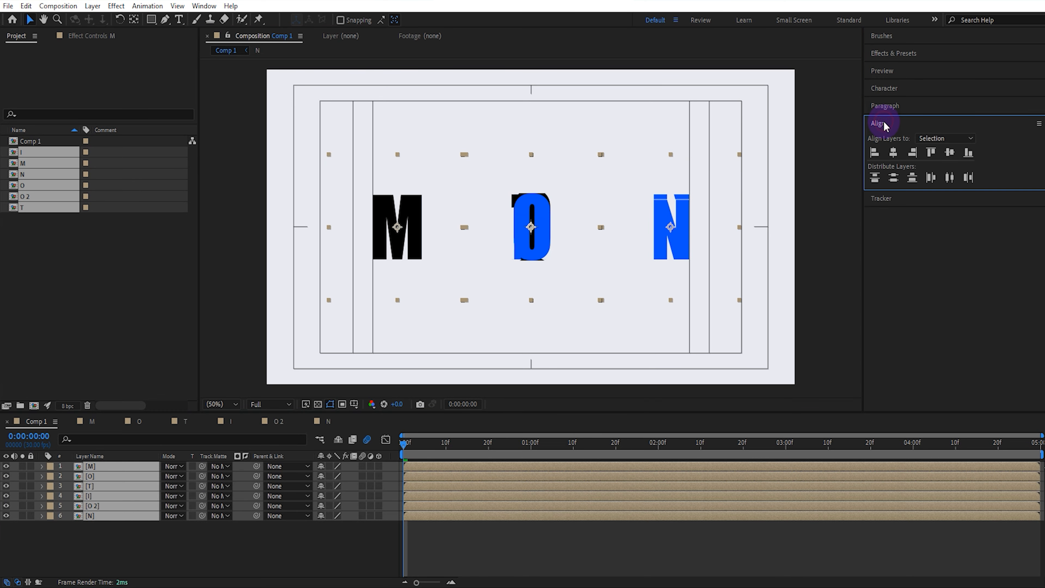
left_click(950, 177)
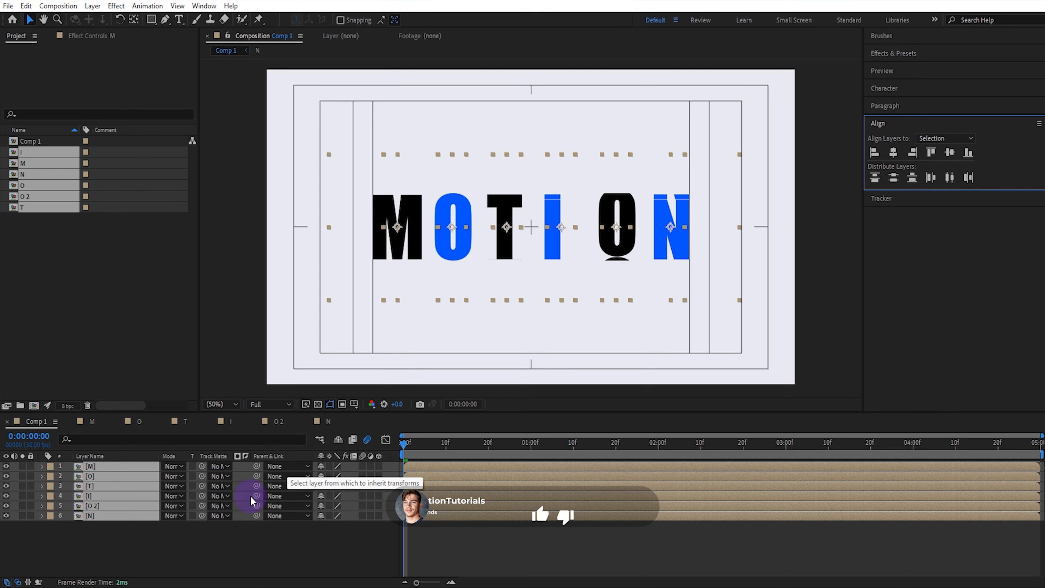
Nudge the O 2 and N layers slightly left to even out the letter spacing
left_click(240, 543)
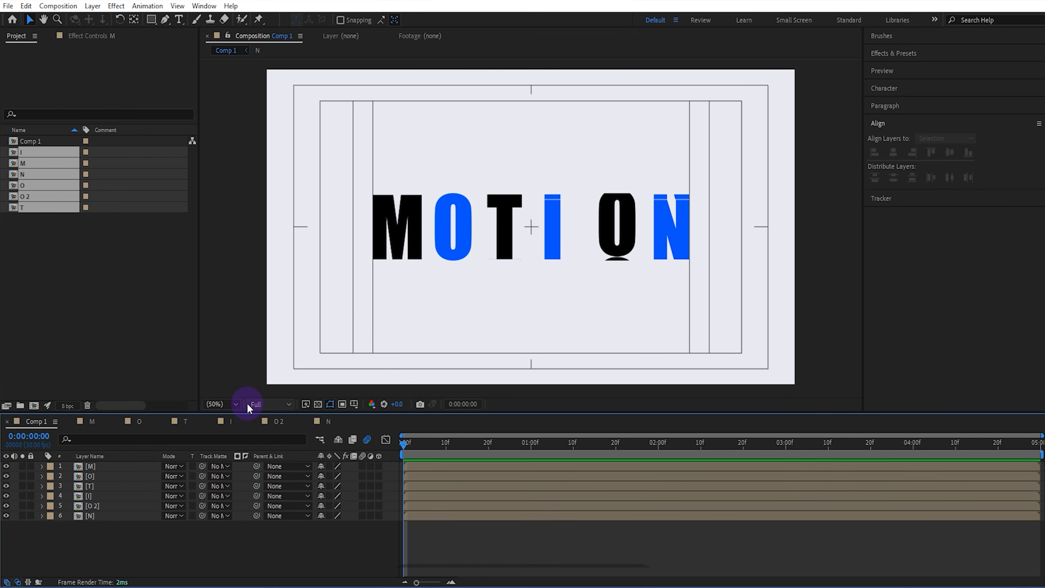
left_click(112, 503)
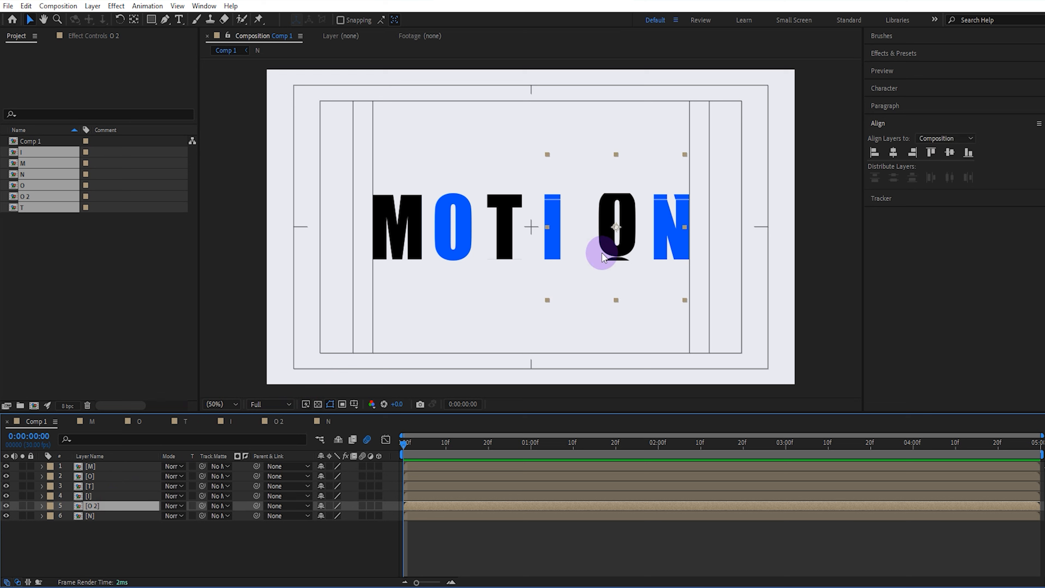
left_click_drag(611, 222, 601, 228)
left_click(124, 516)
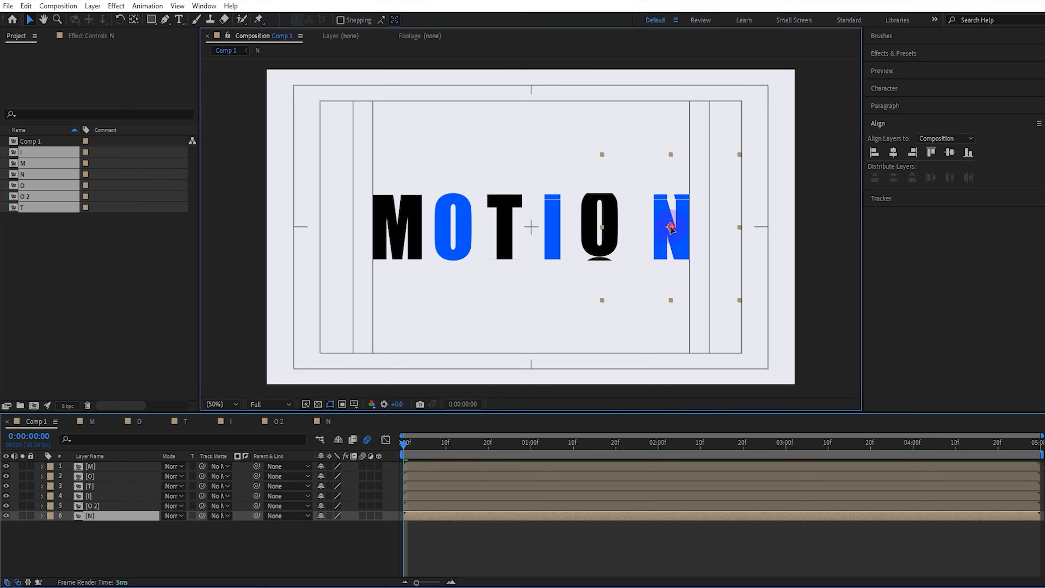
left_click_drag(669, 227, 650, 227)
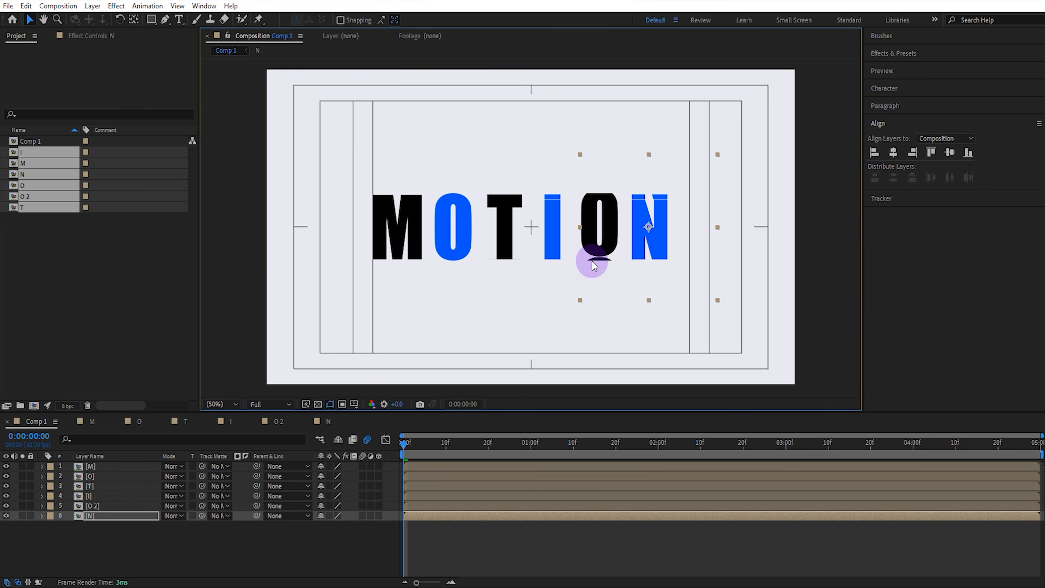
Move the playhead to 3 seconds and pre-compose all six letter layers into a new composition named FINAL
left_click_drag(462, 442, 787, 455)
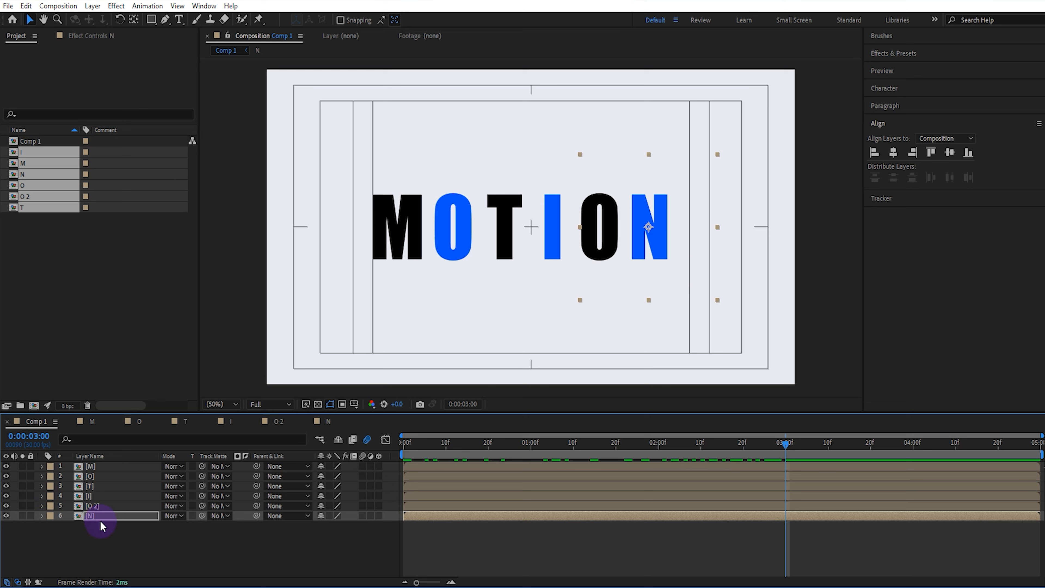
left_click(106, 467, "shift")
right_click(114, 469)
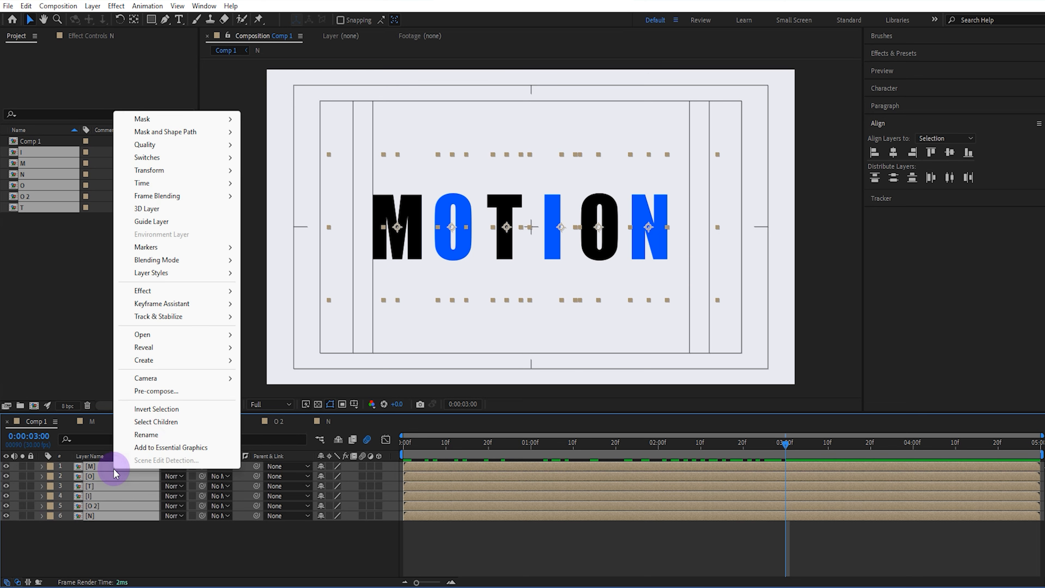
left_click(154, 392)
type("FINAL")
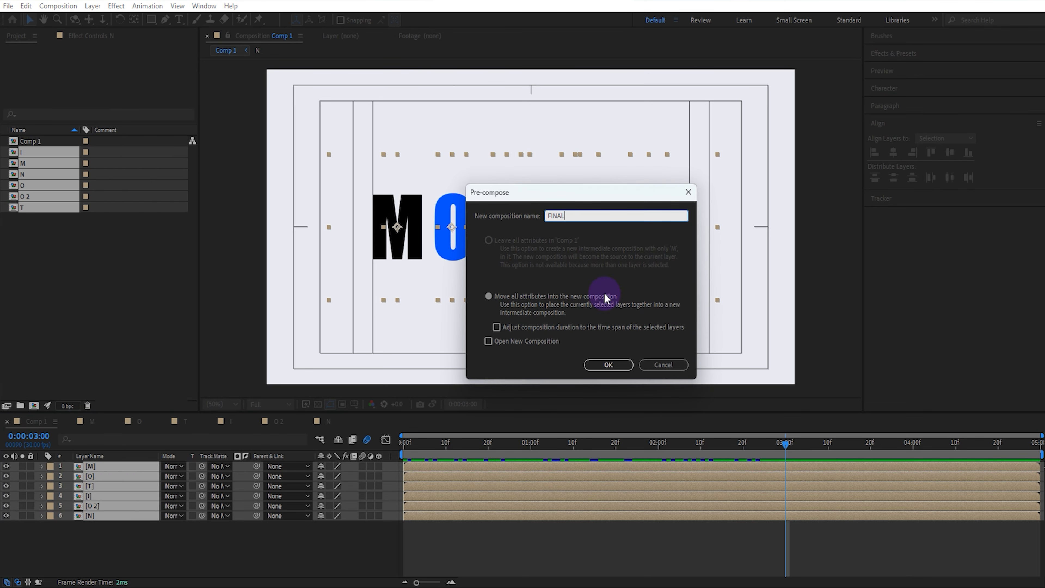
left_click(608, 364)
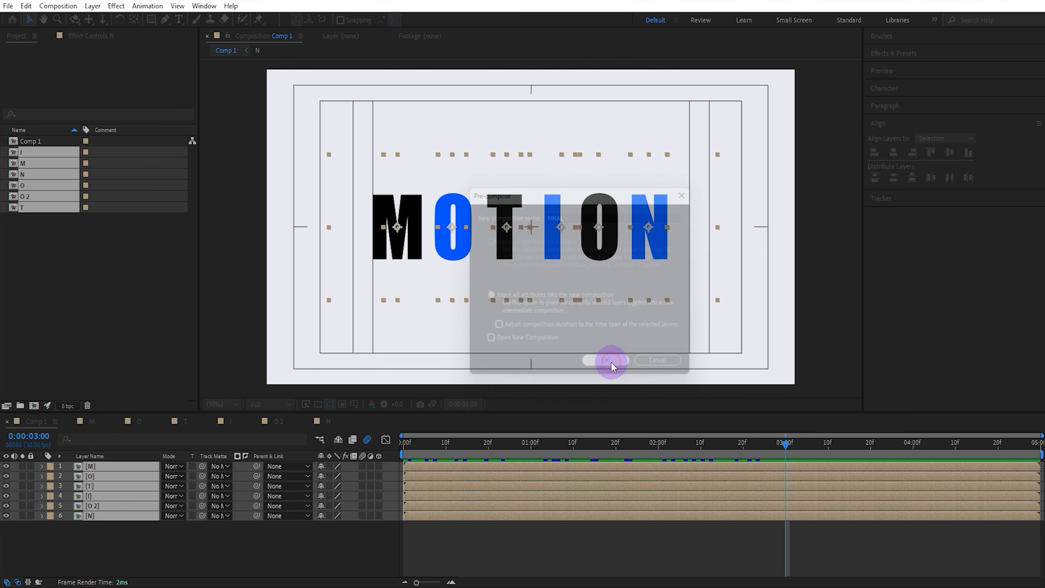
Nudge the FINAL layer slightly right to center the word, then hide the safe guides
left_click_drag(623, 235, 643, 236)
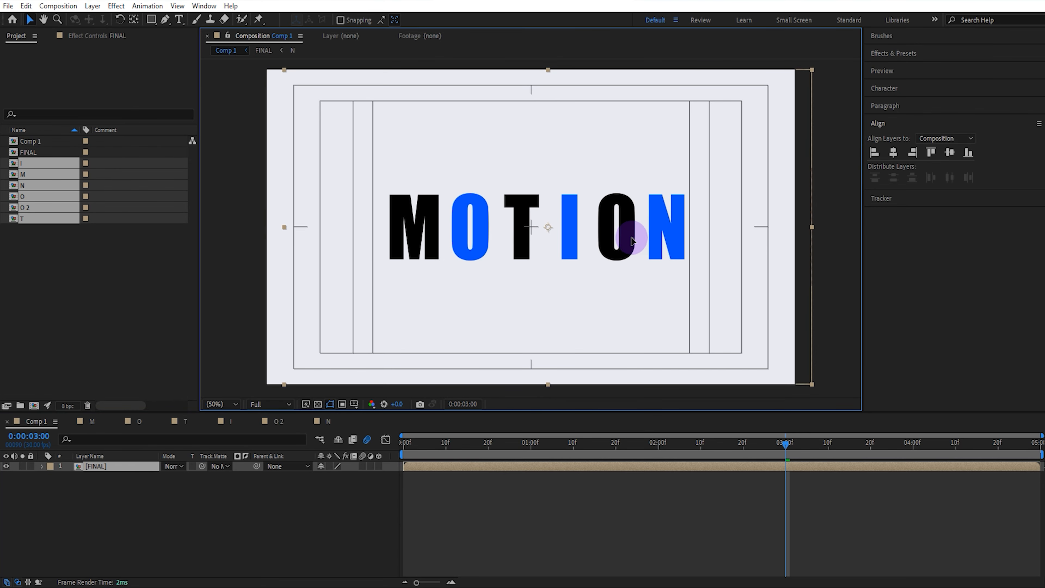
left_click(354, 404)
left_click(371, 418)
scroll(481, 328, "up", 1)
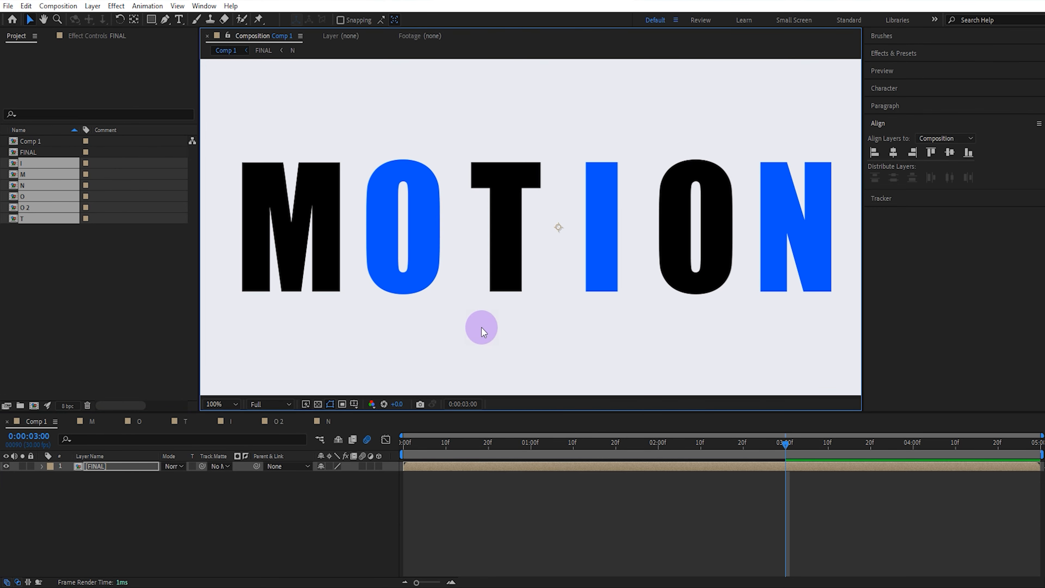
Inspect the O composition's text layer position and fill colour, then return to Comp 1
left_click(140, 421)
left_click(543, 231)
key("p")
left_click(912, 88)
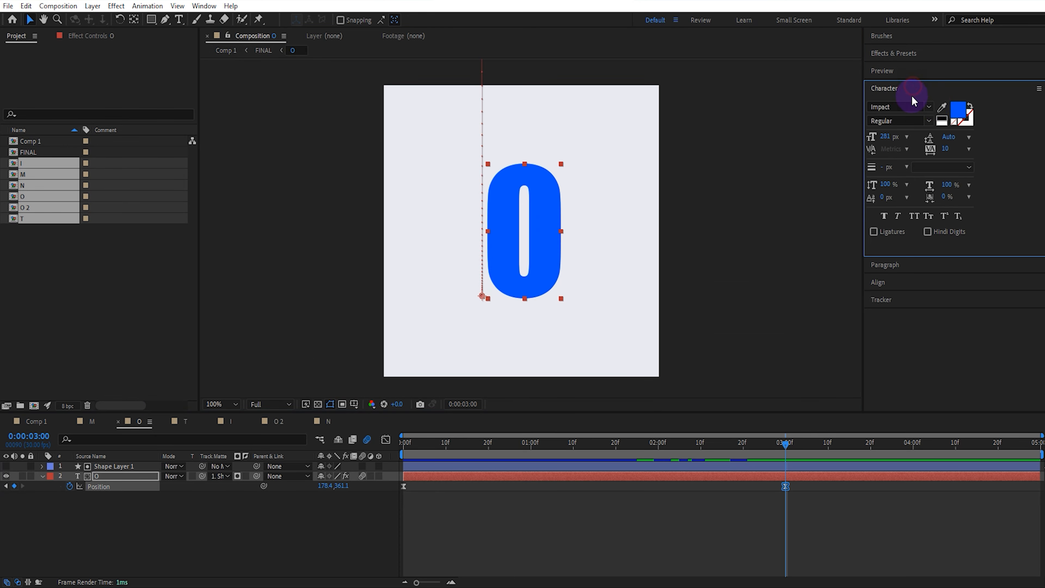
left_click(959, 109)
left_click(483, 324)
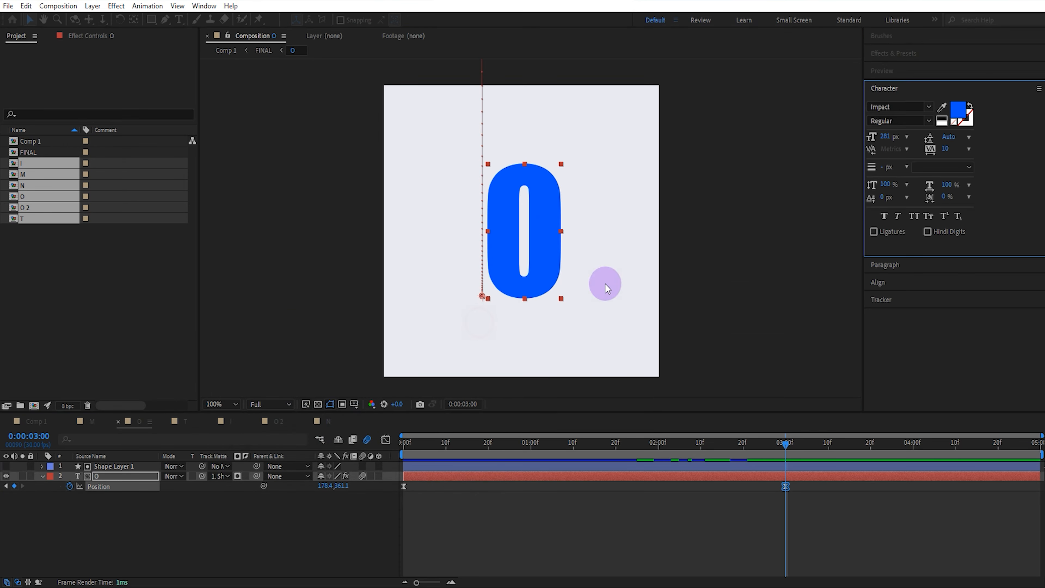
left_click(36, 421)
left_click(168, 527)
key("comma")
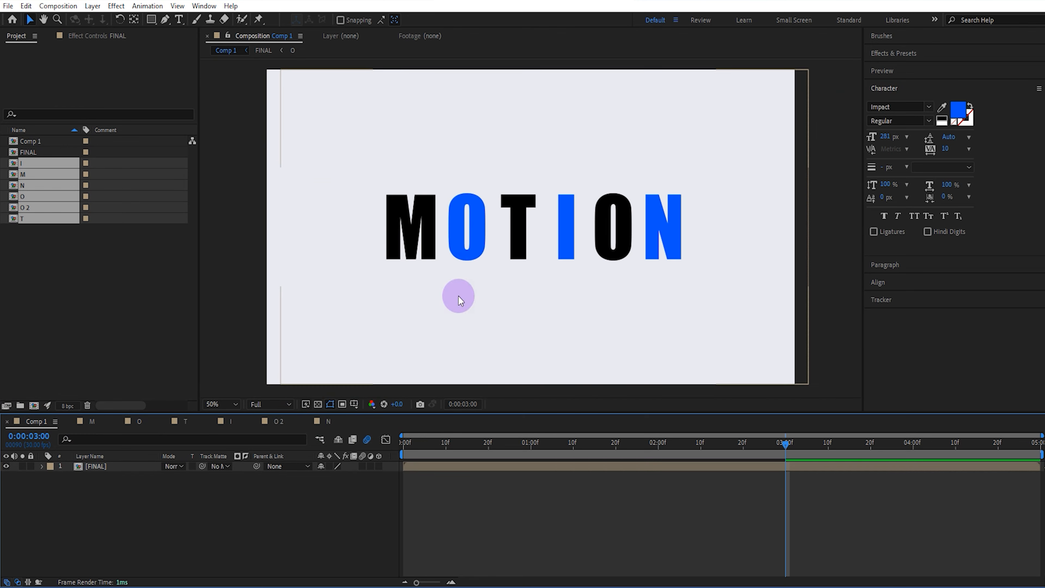
Keyframe the FINAL layer's scale at 100% at 3 seconds and 150% at the start
left_click(114, 466)
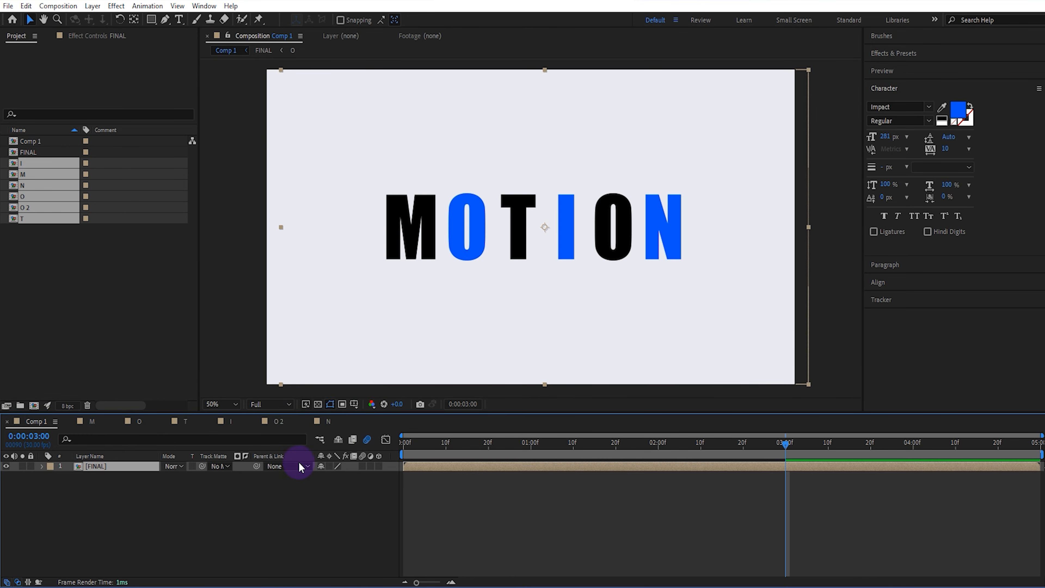
key("s")
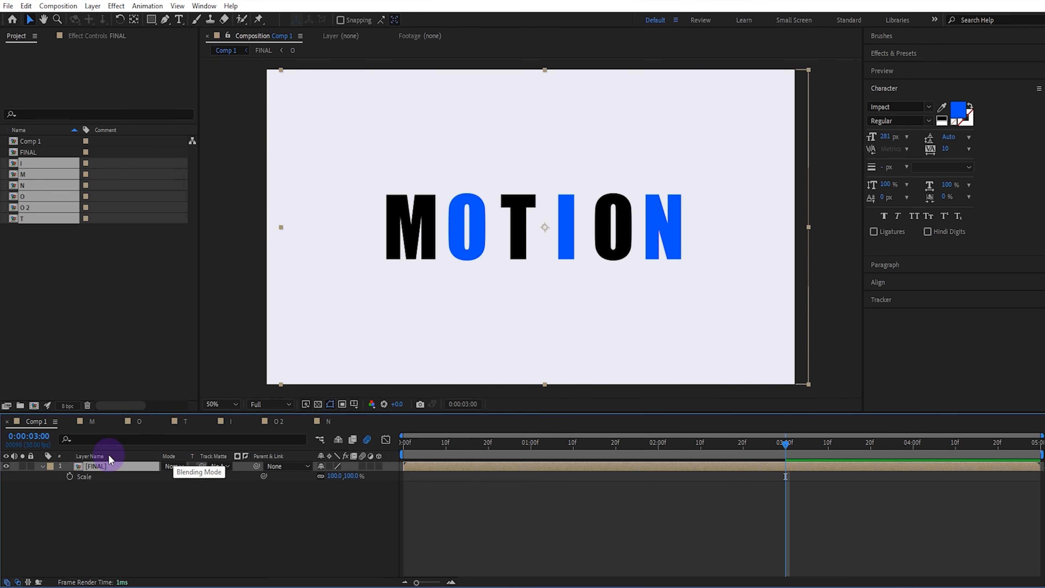
left_click(70, 476)
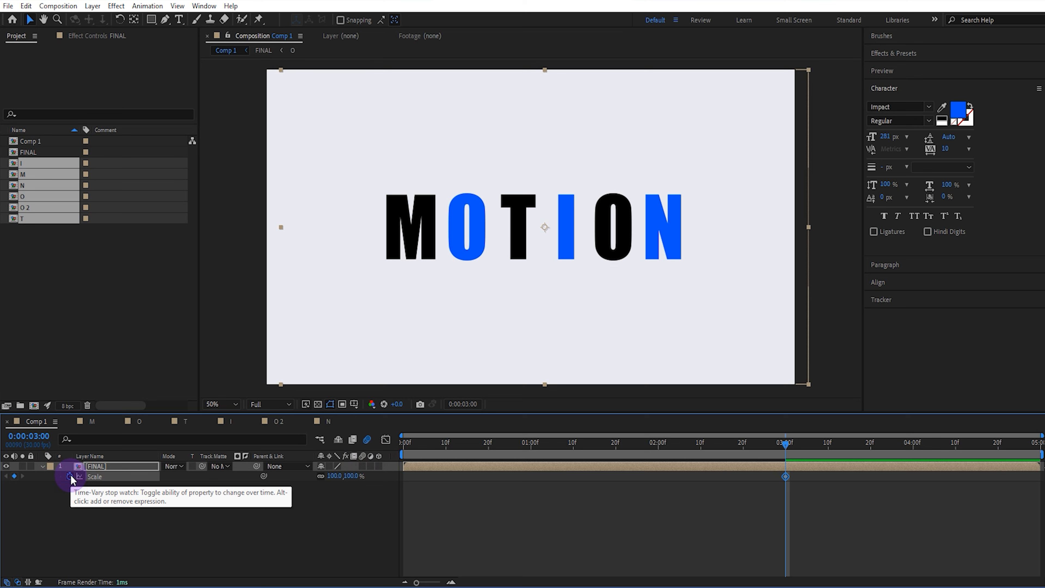
key("Home")
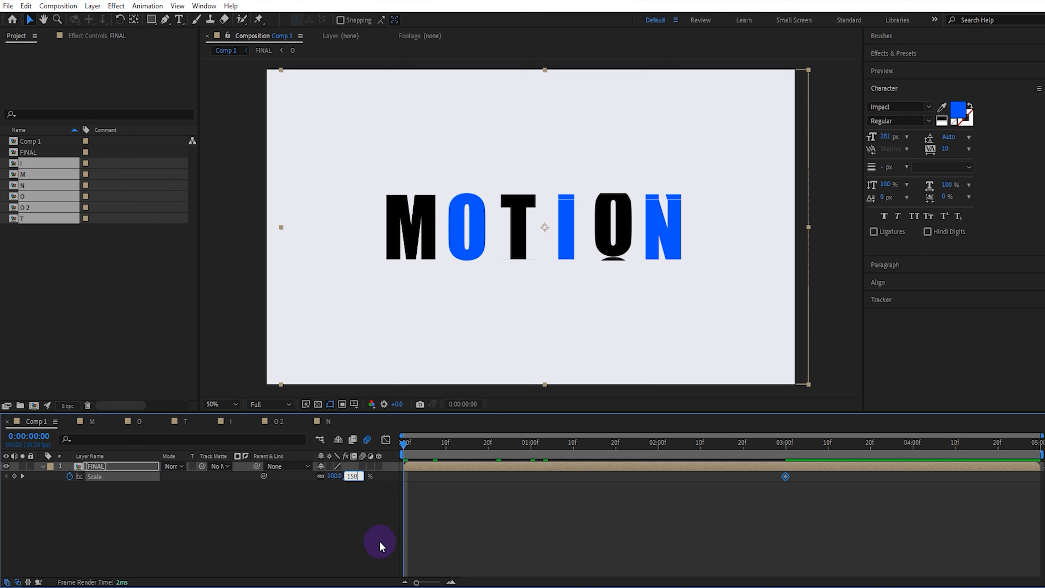
key("Return")
Ease the scale keyframes by lengthening the influence handle of the 3-second keyframe in the Graph Editor
left_click_drag(802, 470, 372, 490)
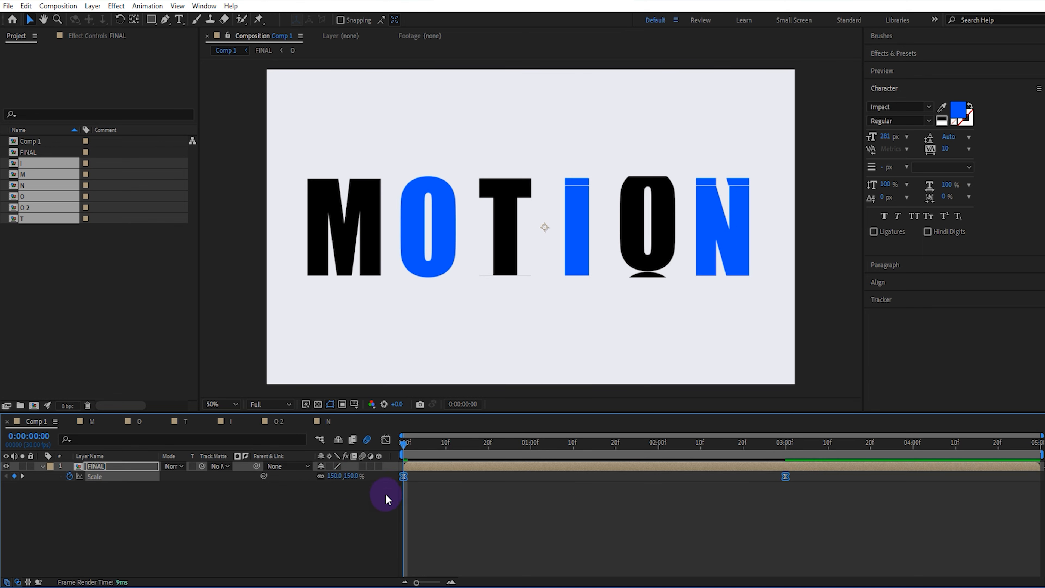
left_click(386, 440)
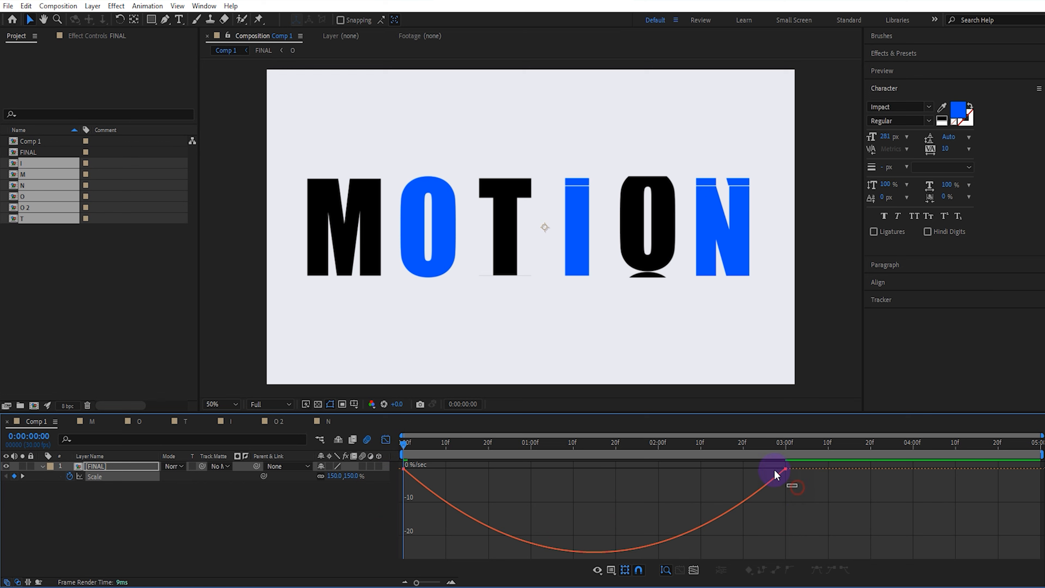
left_click_drag(774, 473, 792, 485)
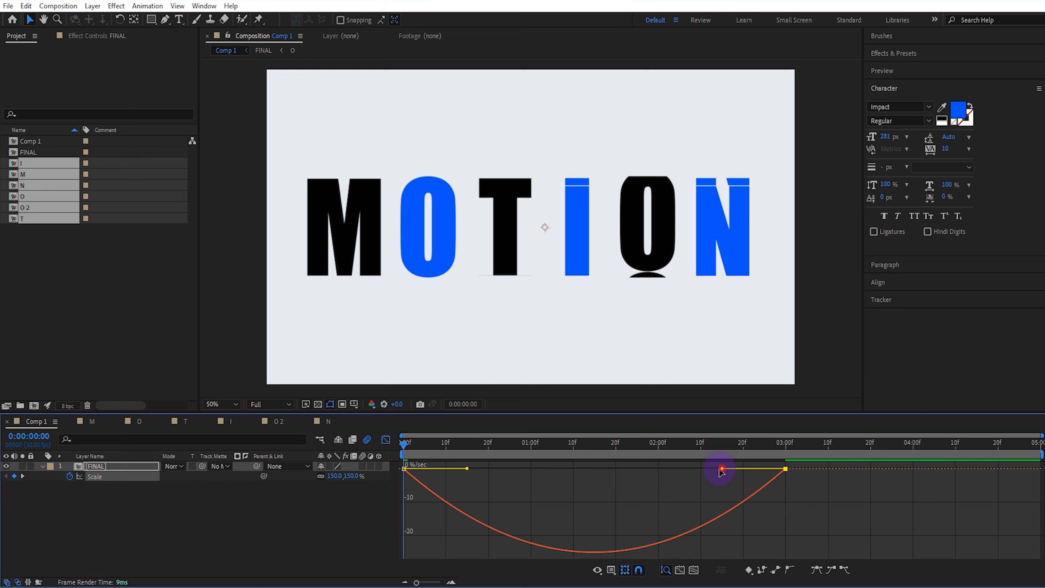
left_click_drag(721, 471, 538, 465)
left_click(384, 439)
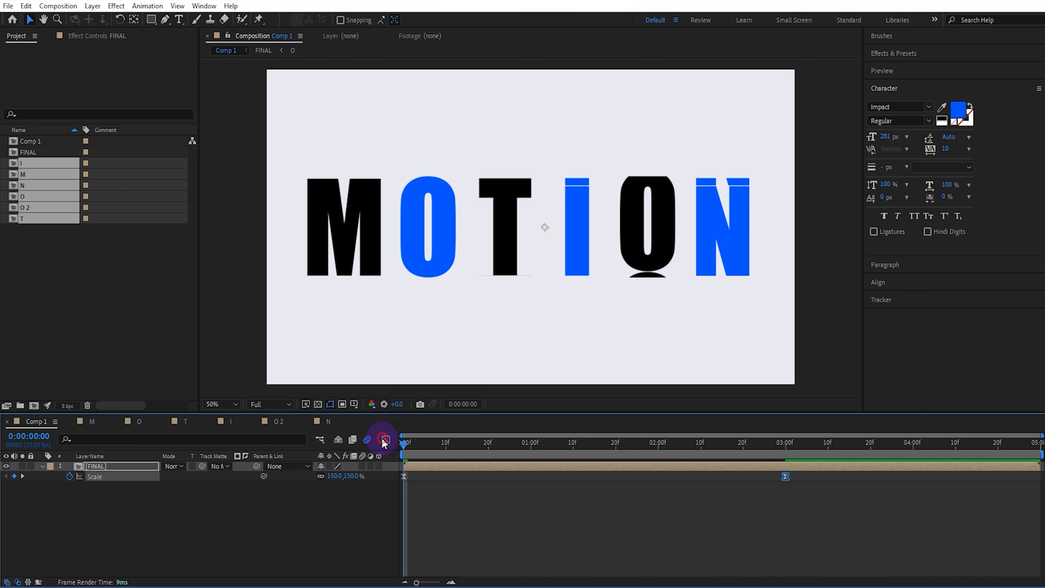
Enable motion blur on the FINAL layer and play the animation from the start
left_click(364, 466)
left_click(405, 454)
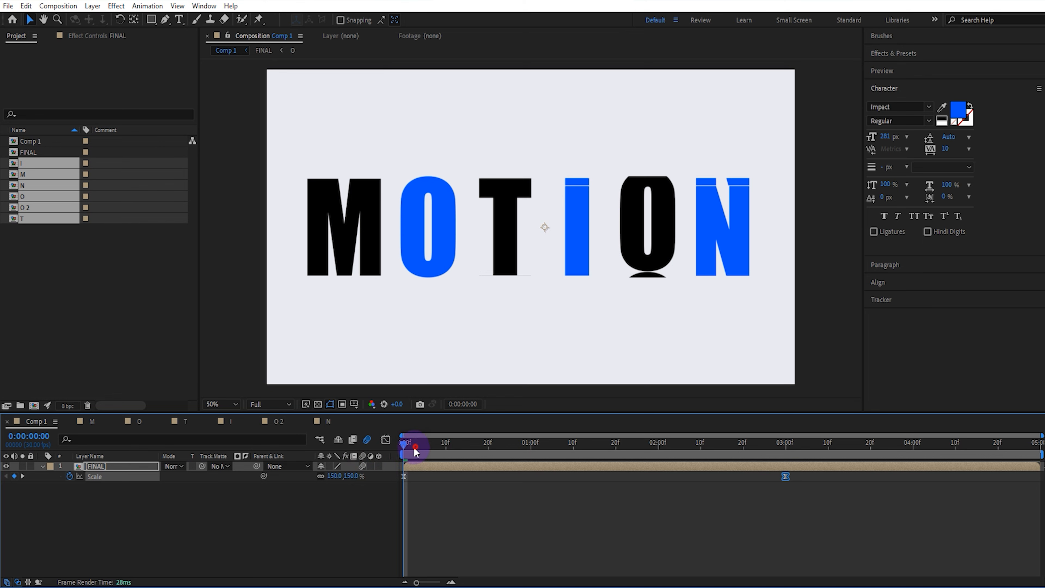
key("space")
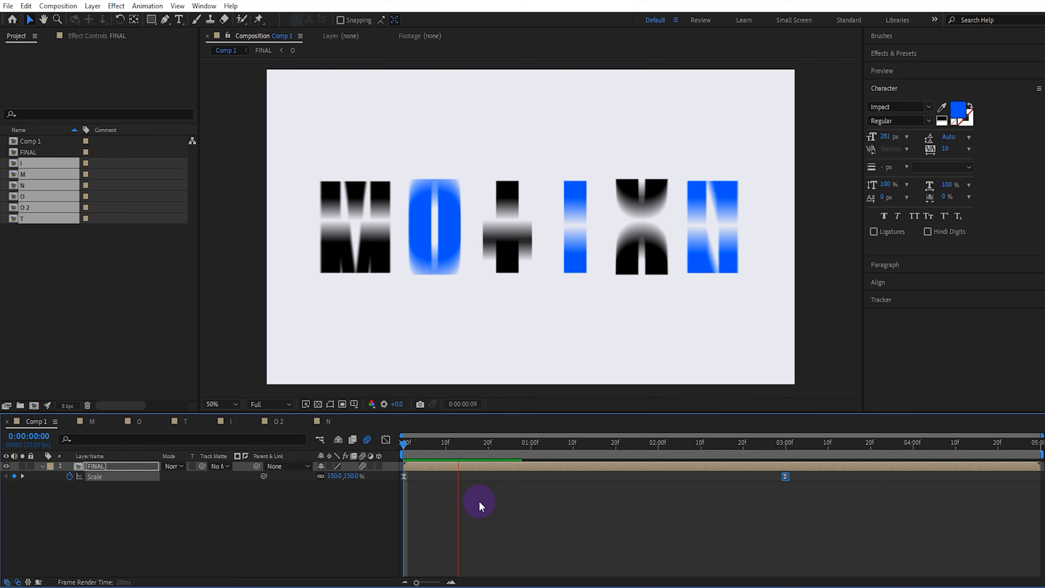